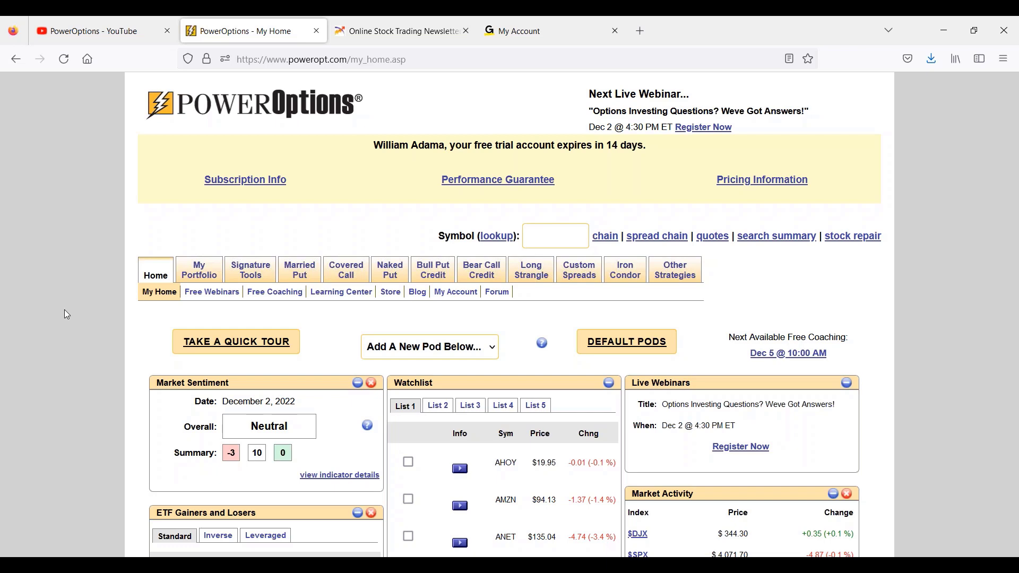
- Highlight ANET's 135.04 price and NEM's $48.67 price in the list
mouse_move(182, 273)
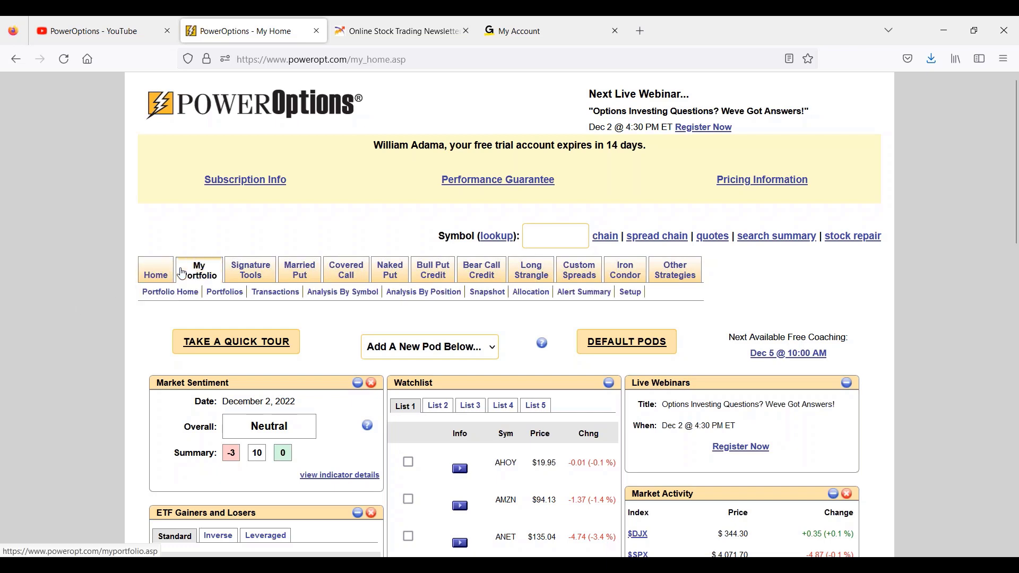
scroll(182, 273, "down", 4)
scroll(350, 338, "down", 1)
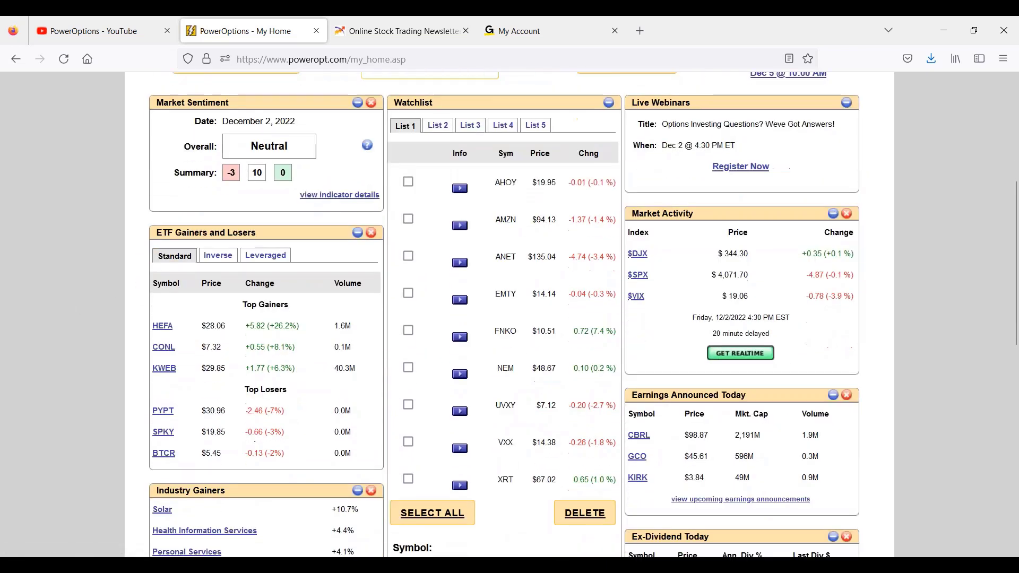
left_click_drag(529, 258, 563, 266)
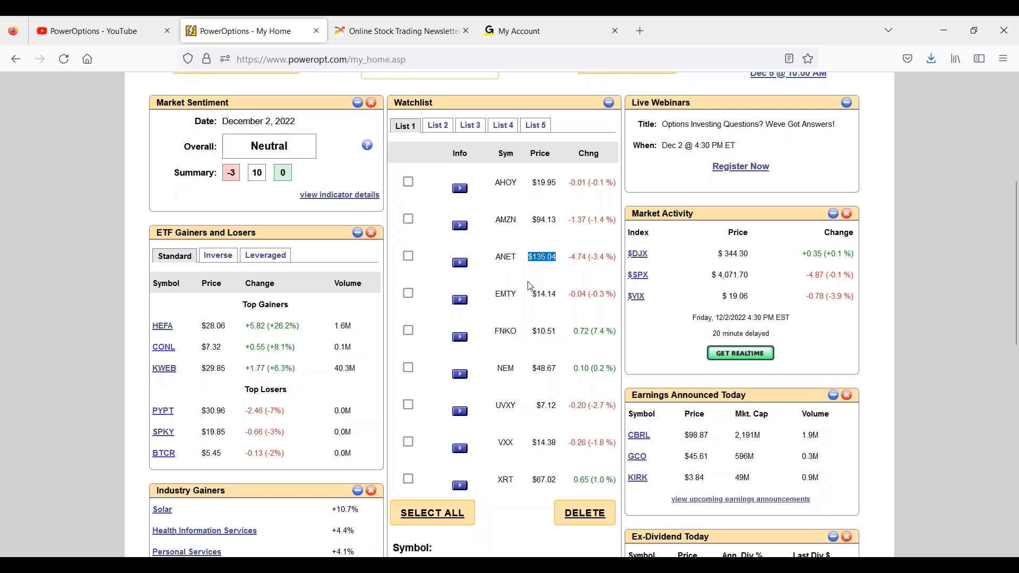
scroll(533, 295, "up", 3)
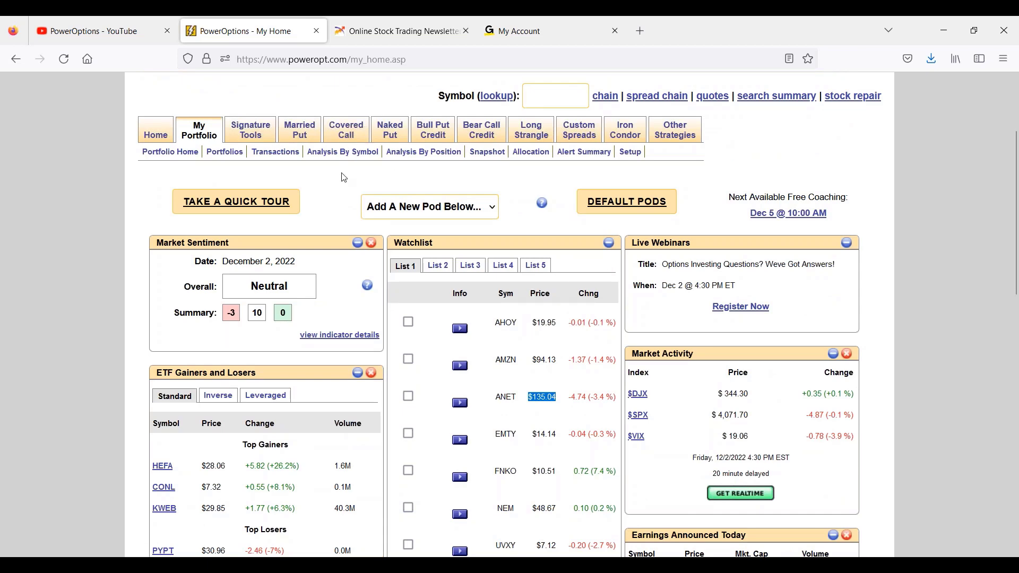
scroll(520, 390, "down", 3)
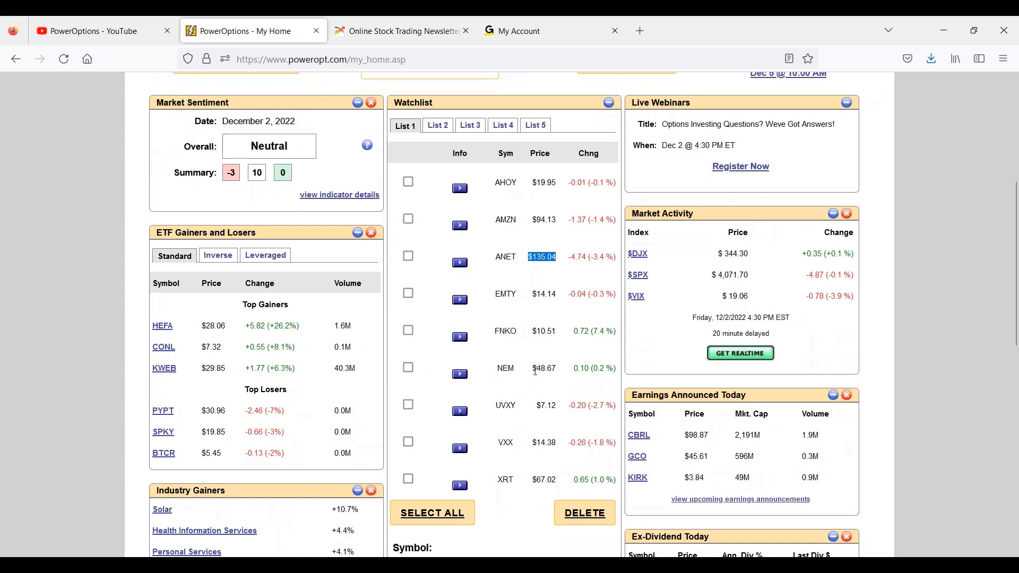
left_click(565, 275)
left_click_drag(531, 257, 561, 266)
left_click_drag(532, 370, 574, 380)
- Open NEM's Detailed Stock Researcher page from its action menu
left_click(460, 373)
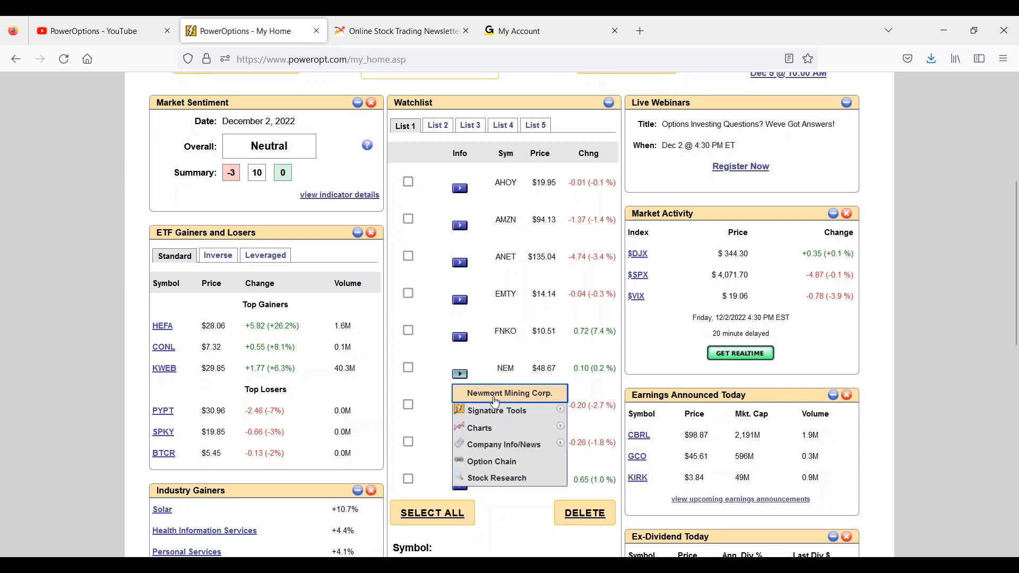
mouse_move(499, 436)
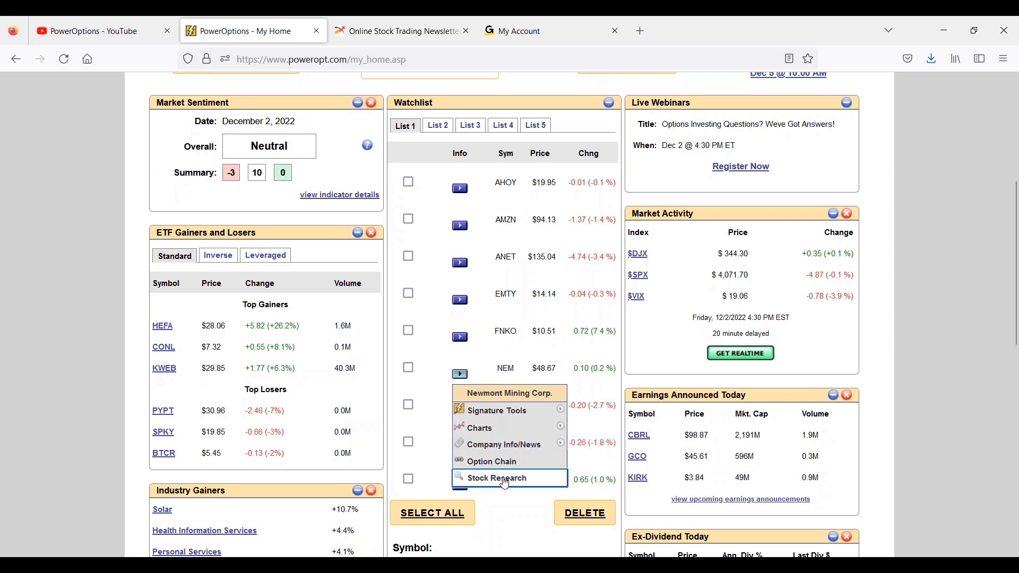
left_click(504, 479)
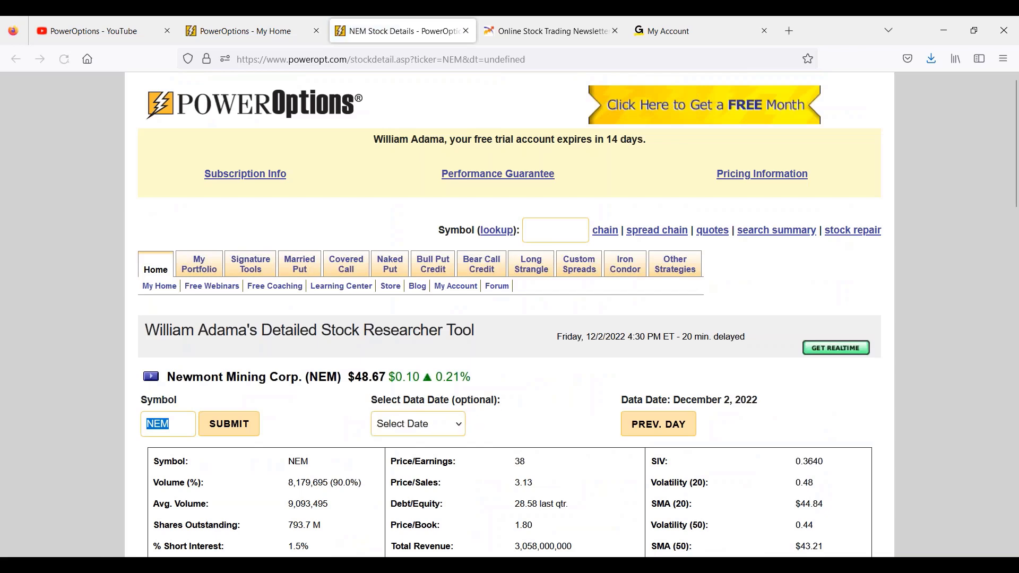
scroll(505, 456, "down", 2)
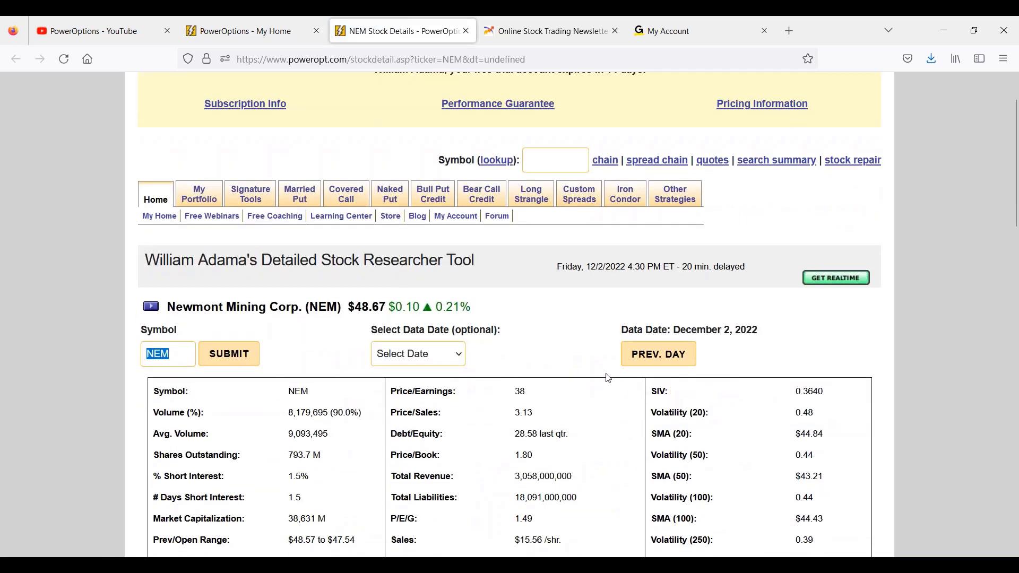
- Step back to December 1, 2022 data and highlight the $48.42 opening price
left_click(661, 357)
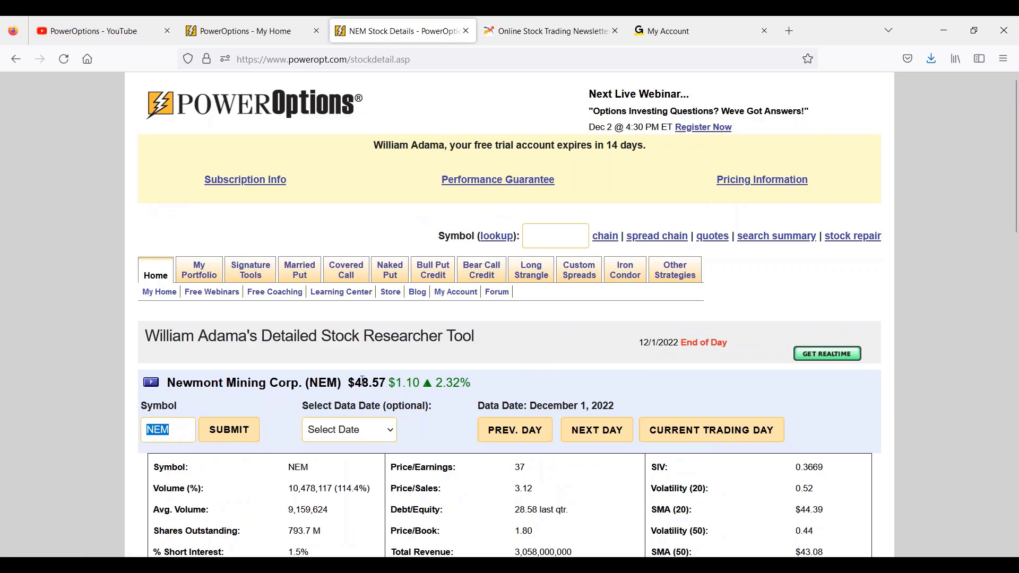
left_click_drag(357, 380, 412, 382)
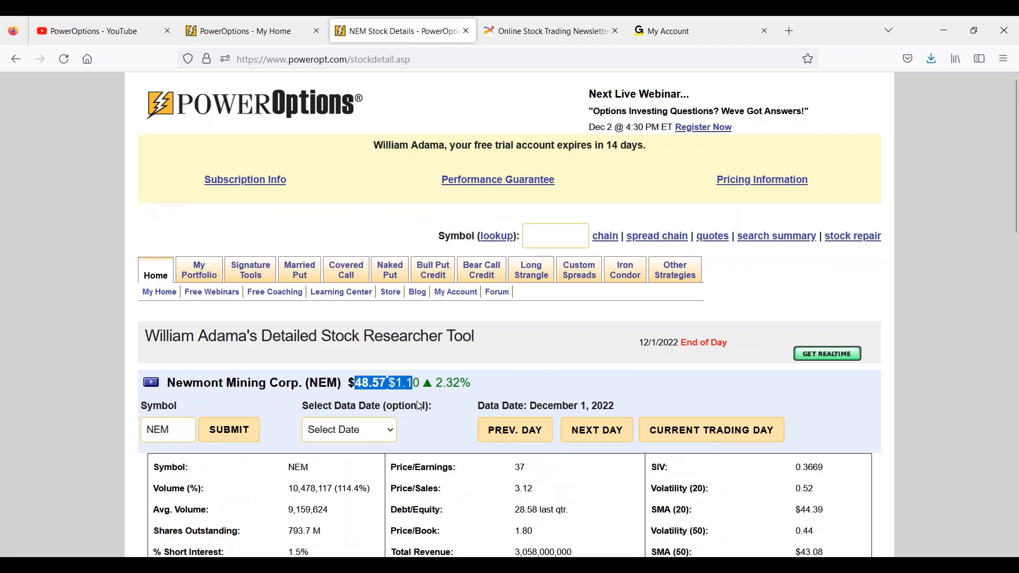
scroll(427, 417, "down", 5)
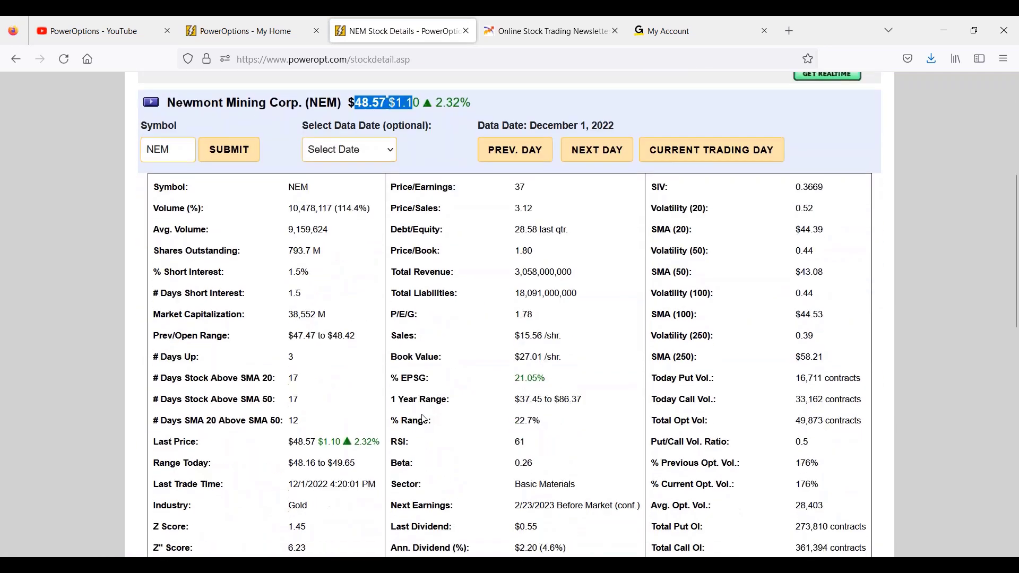
double_click(330, 340)
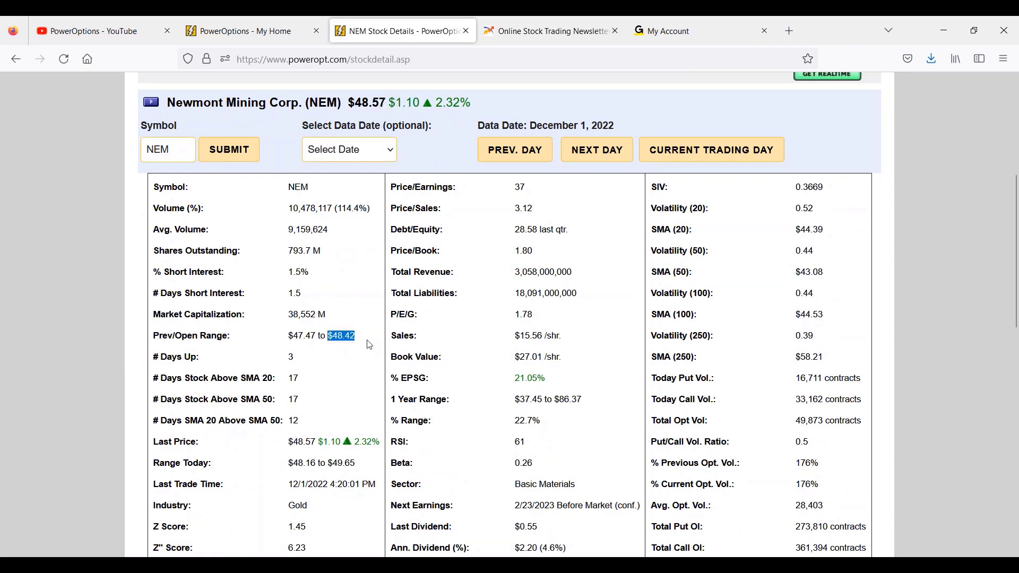
left_click(368, 365)
- Step back to November 30, 2022 data and highlight the $45.76 to $46.39 range
left_click(533, 157)
scroll(533, 159, "down", 4)
scroll(362, 465, "down", 1)
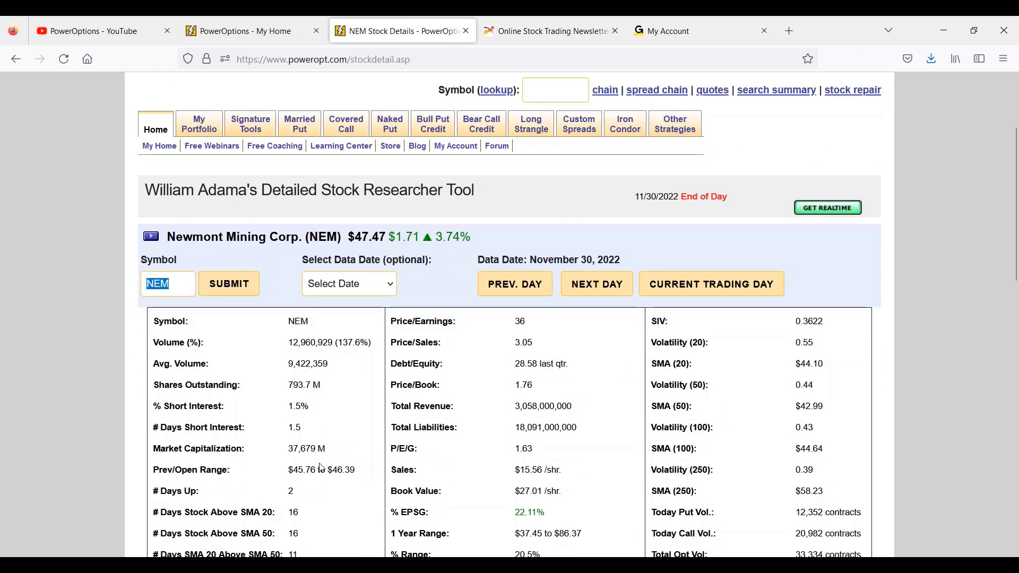
left_click_drag(287, 470, 371, 465)
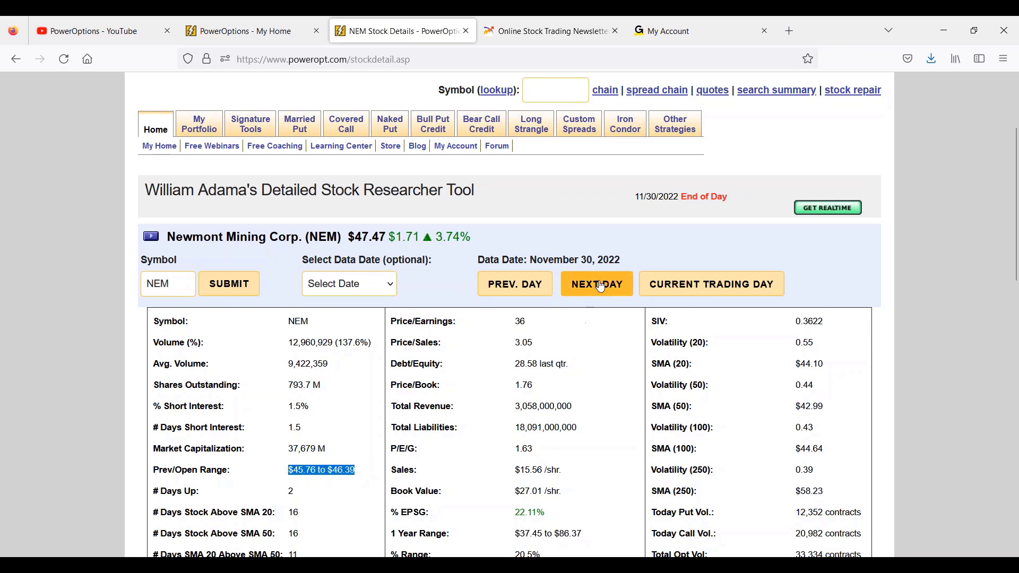
- Step back through November 29 to November 28, 2022, where NEM closed at $44.32
left_click(519, 286)
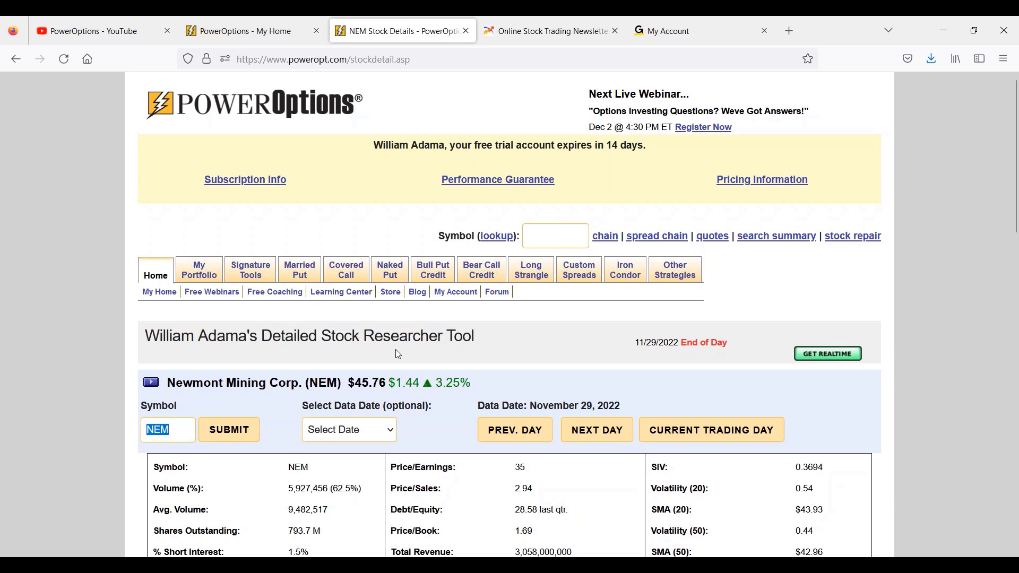
scroll(399, 355, "down", 4)
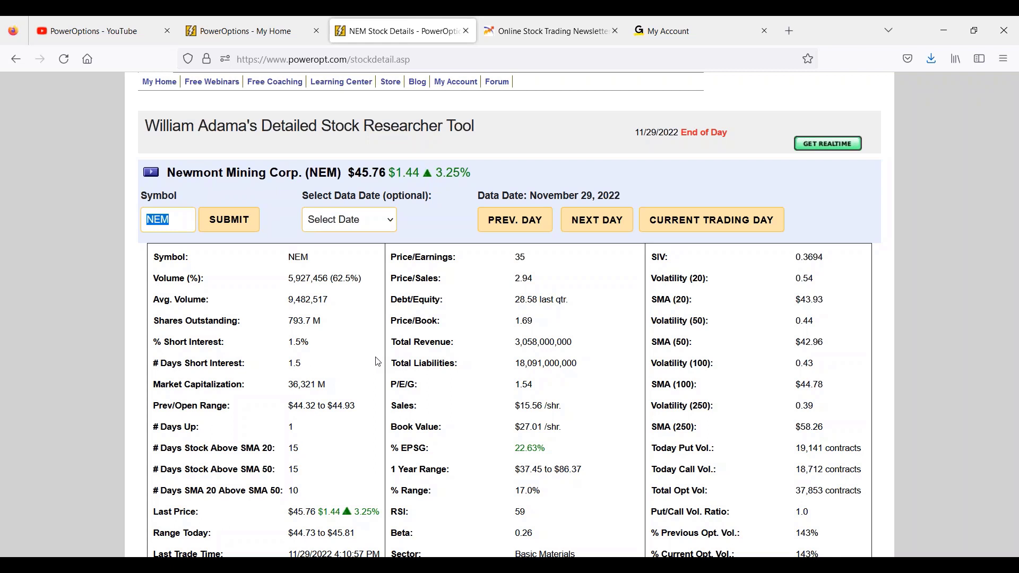
key("Return")
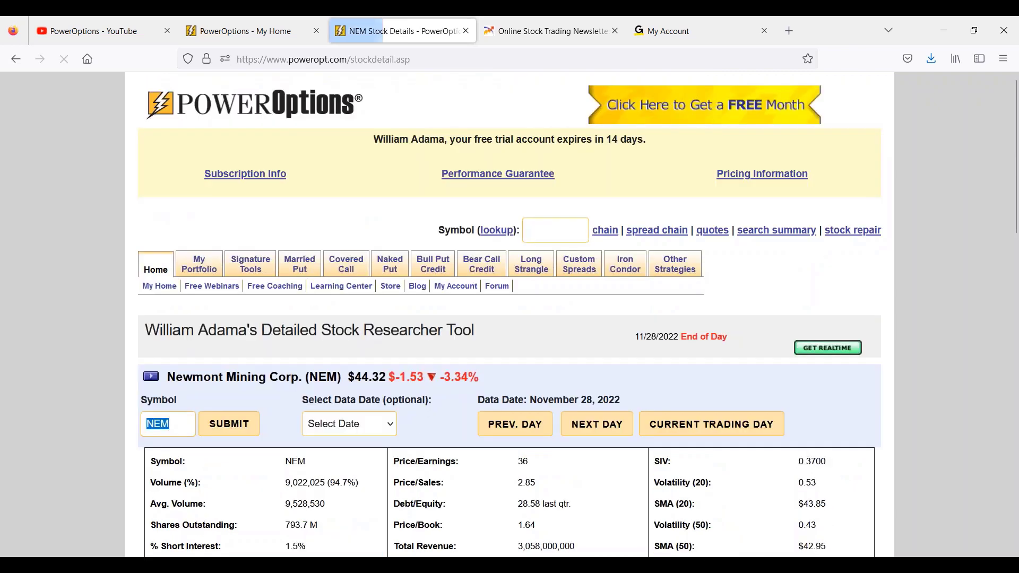
scroll(395, 325, "down", 3)
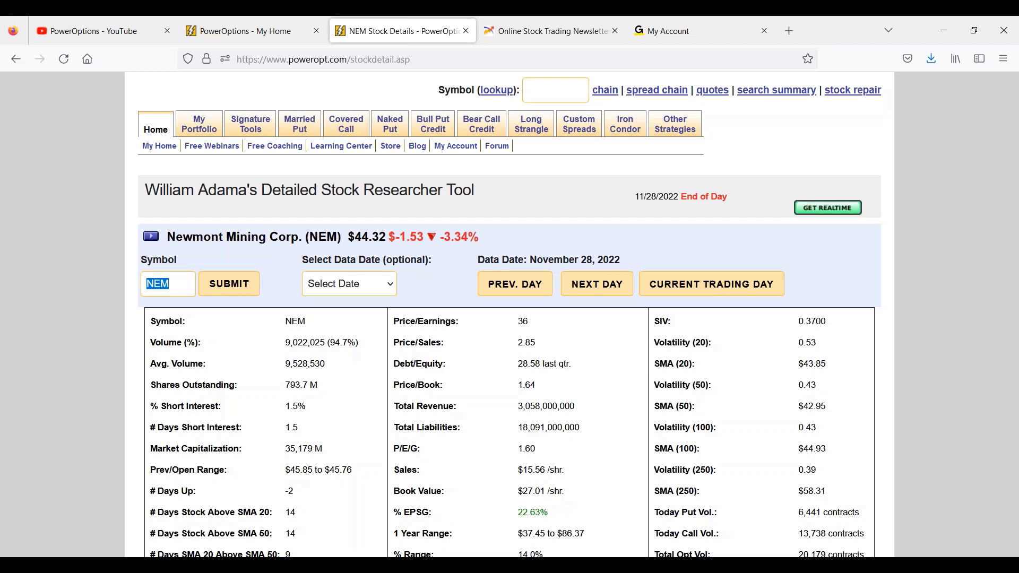
- Load NEM's historical option chain for November 28, 2022, showing December 02 Weekly strikes
left_click(157, 243)
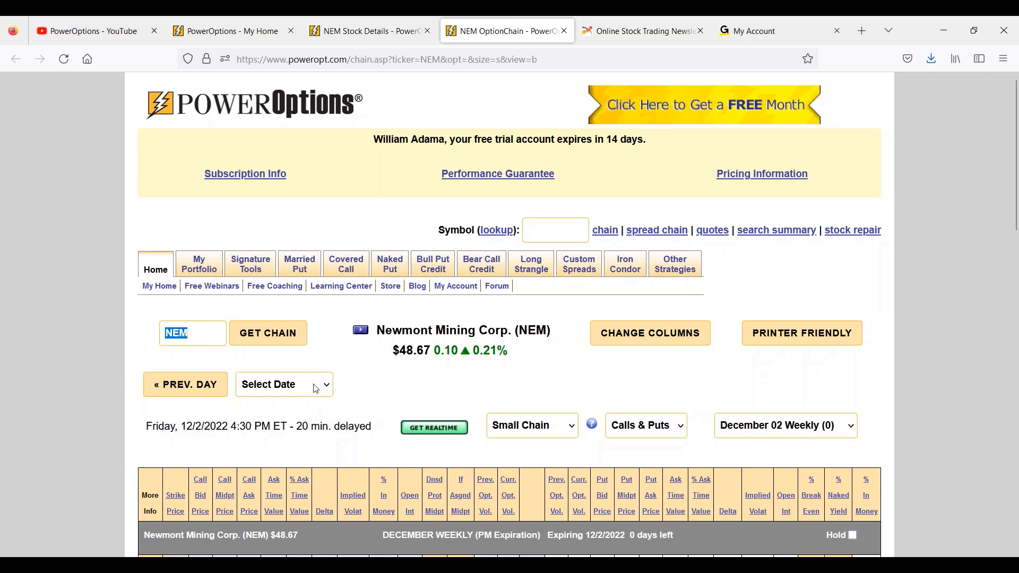
left_click(316, 389)
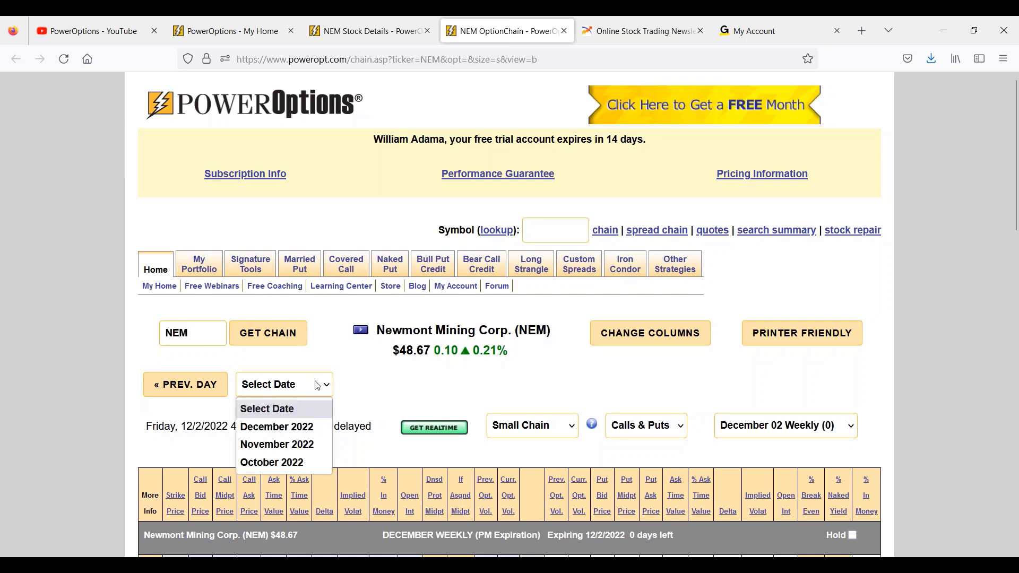
left_click(308, 444)
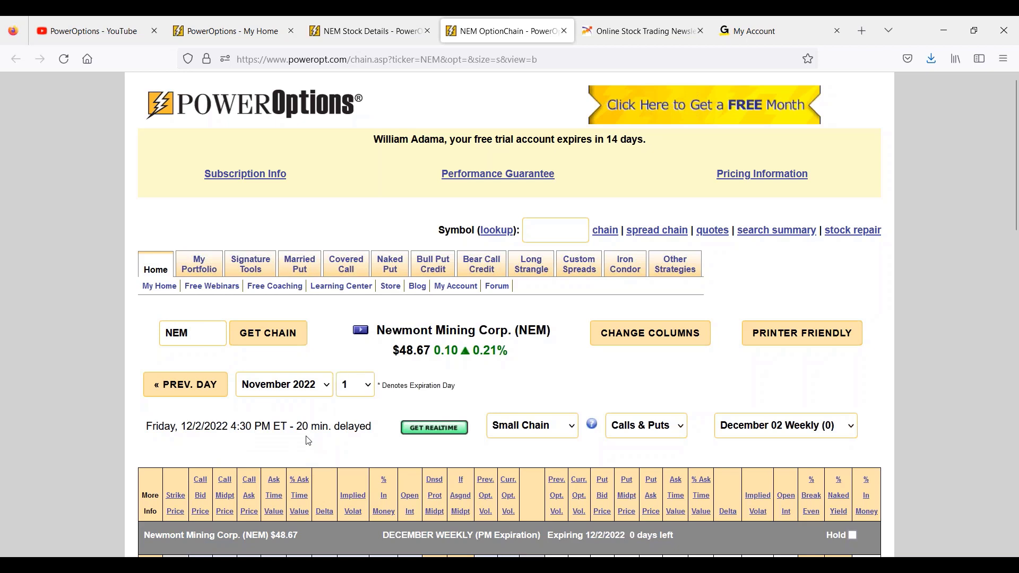
left_click(367, 395)
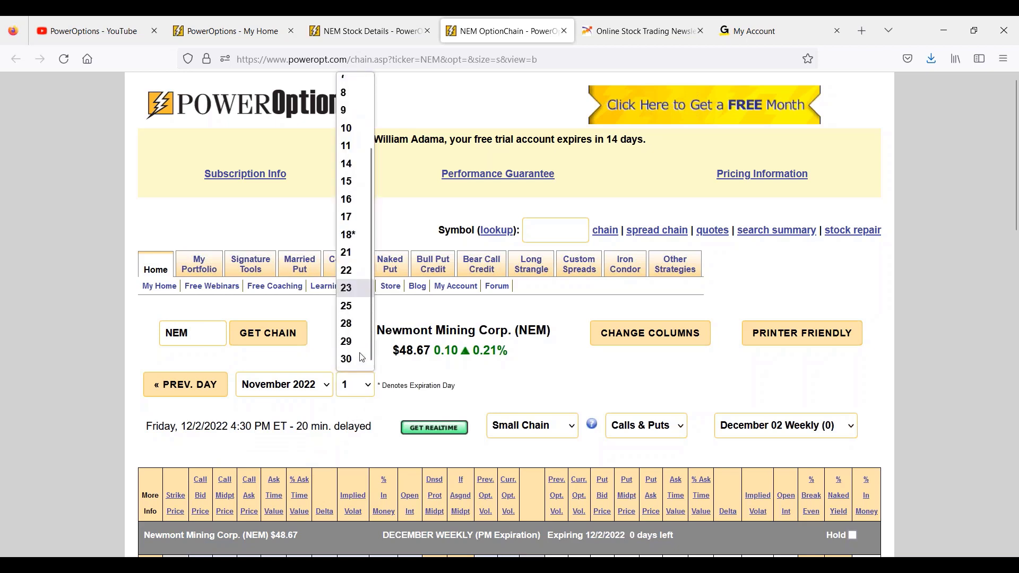
left_click(358, 324)
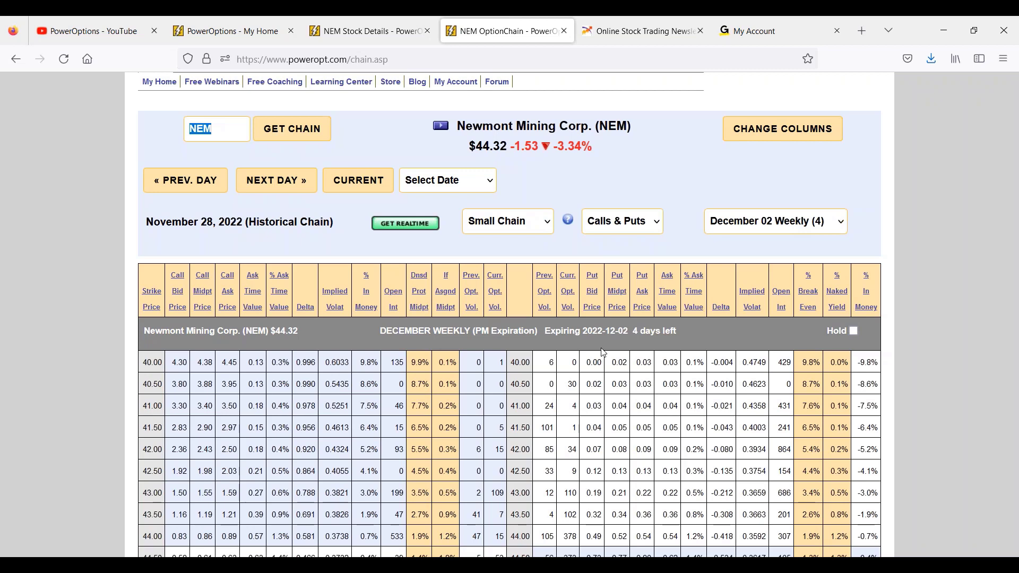
scroll(602, 353, "down", 3)
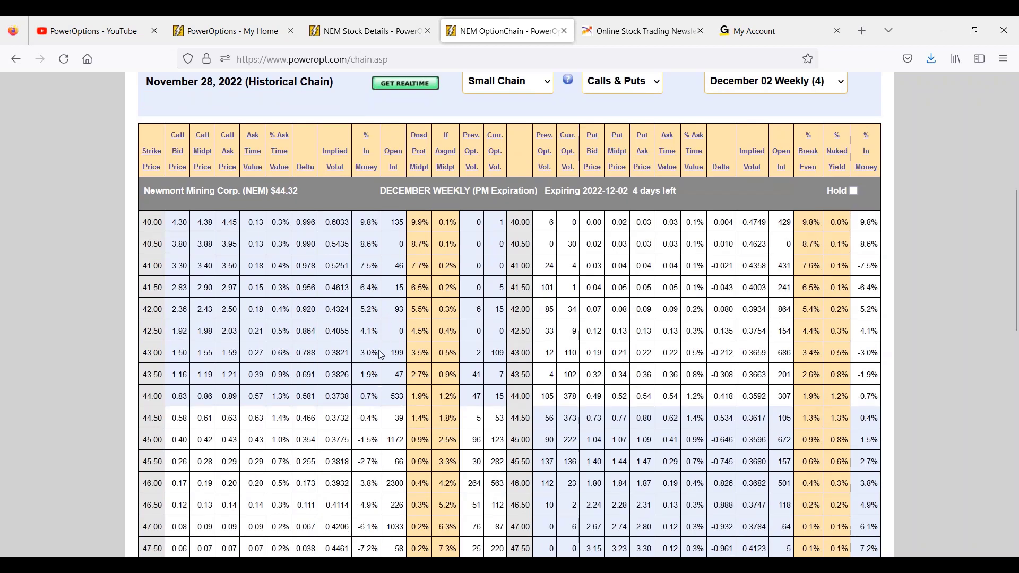
left_click_drag(634, 191, 699, 195)
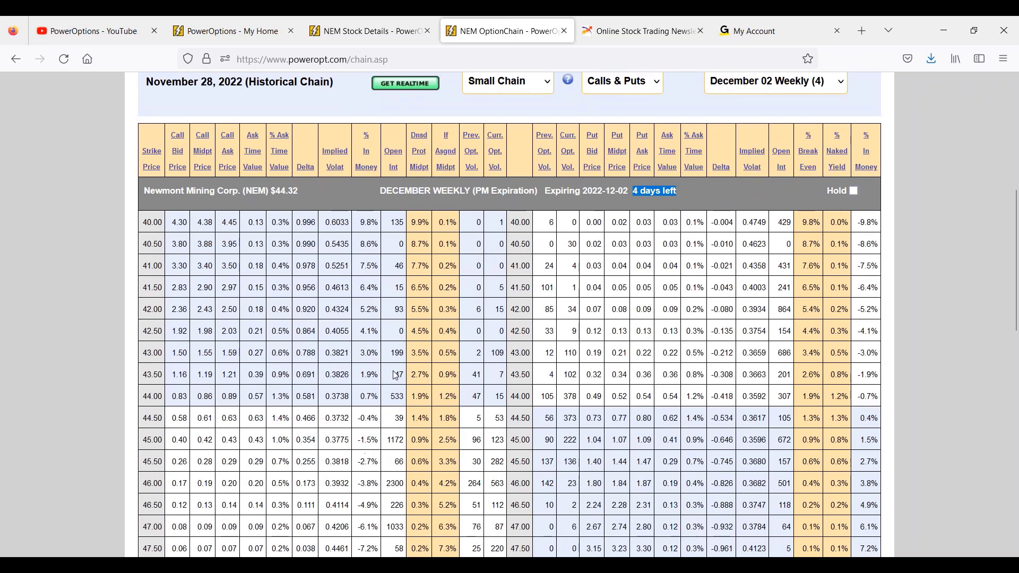
scroll(193, 450, "down", 3)
scroll(192, 450, "up", 3)
left_click_drag(412, 484, 443, 489)
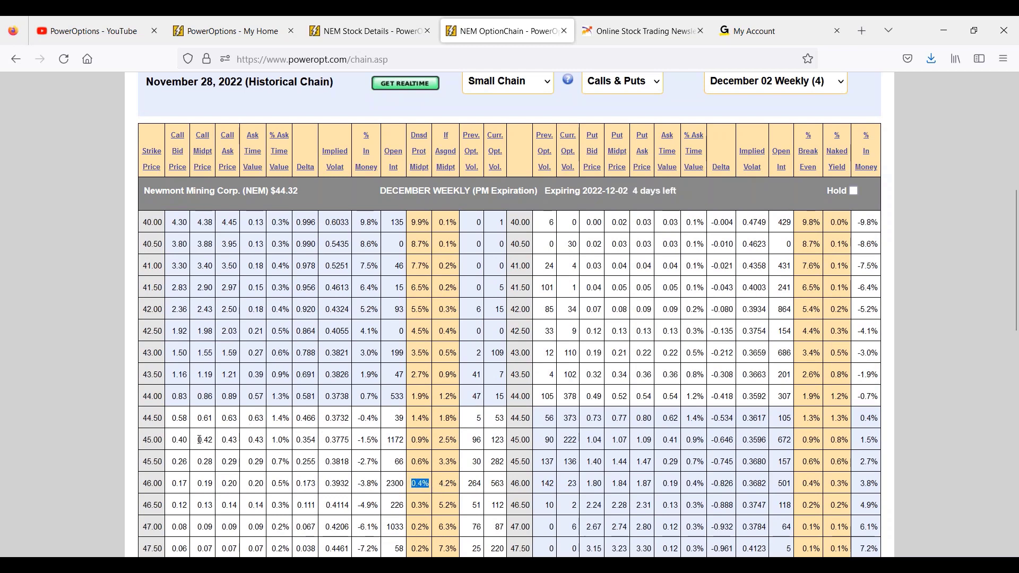
left_click_drag(198, 440, 244, 447)
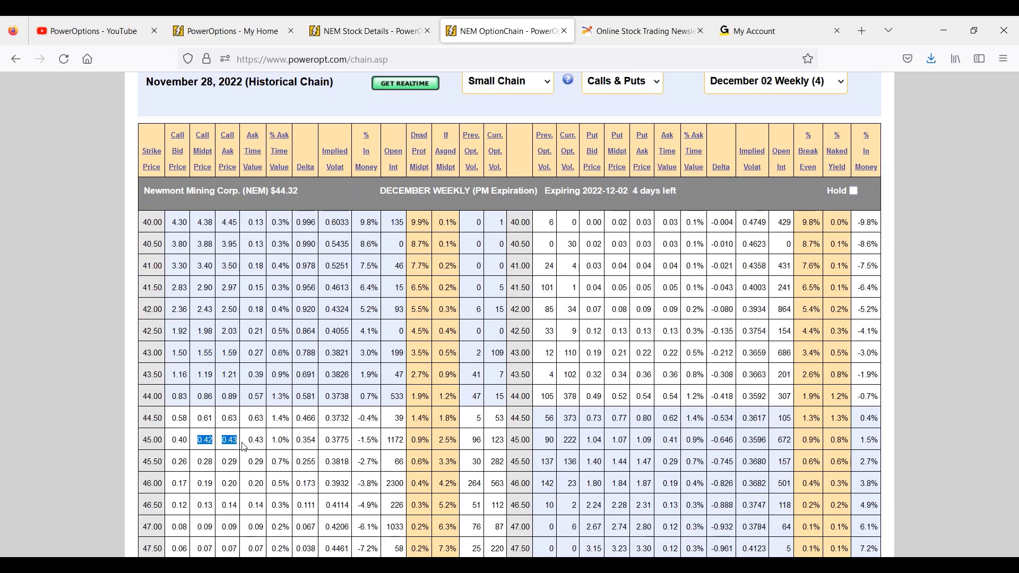
scroll(244, 447, "up", 2)
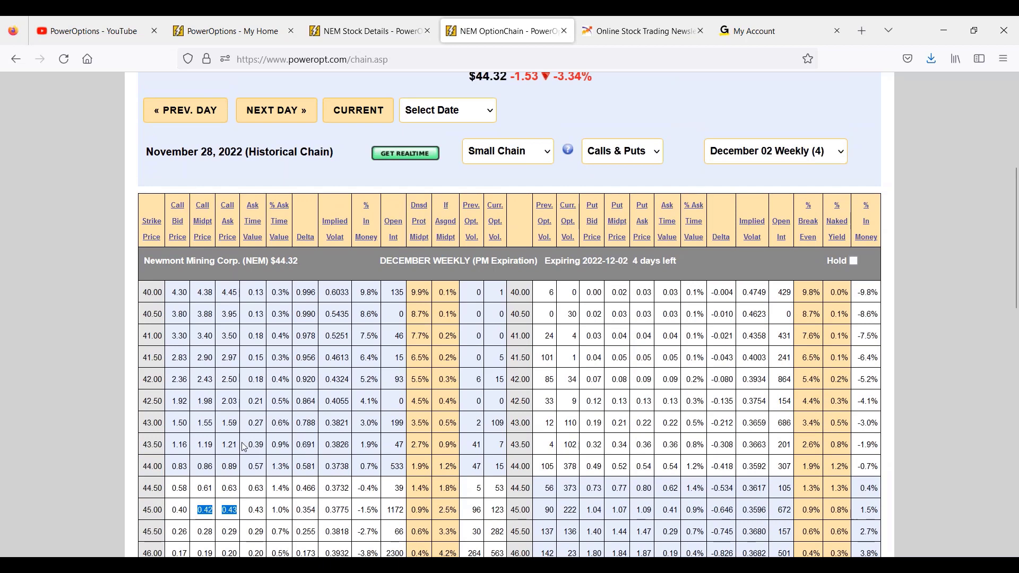
scroll(227, 399, "up", 5)
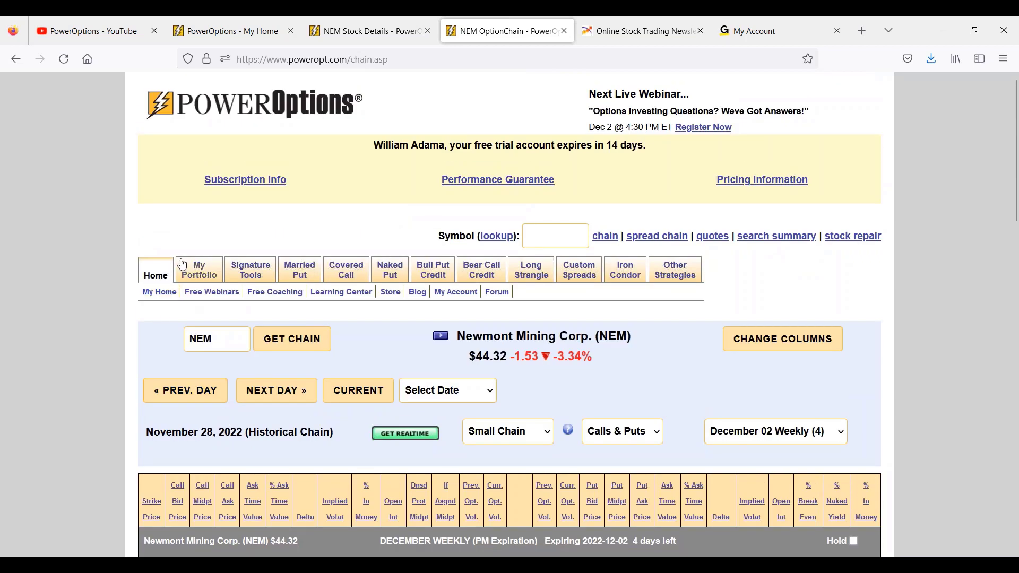
- Go to the portfolios page and mark the portfolio's return figure
left_click(225, 292)
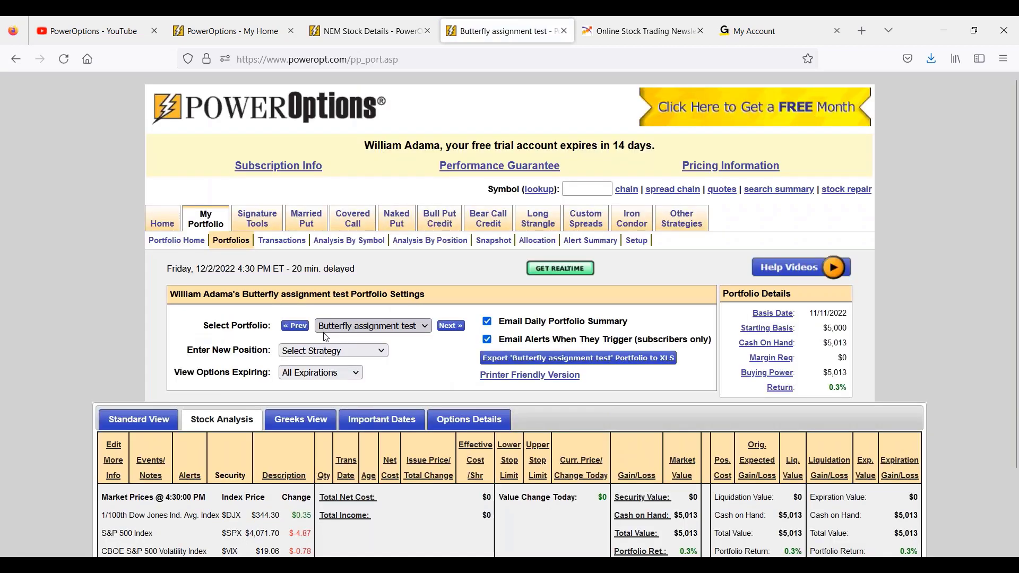
scroll(222, 325, "down", 3)
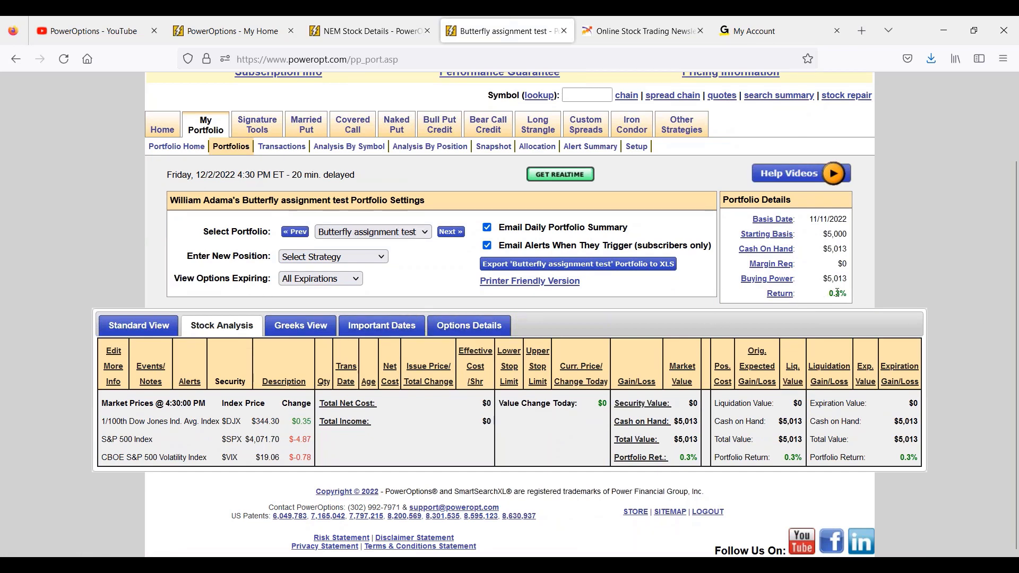
left_click_drag(835, 293, 855, 297)
left_click(874, 296)
- Start a new Covered Call position for NEM with 400 shares
left_click(355, 260)
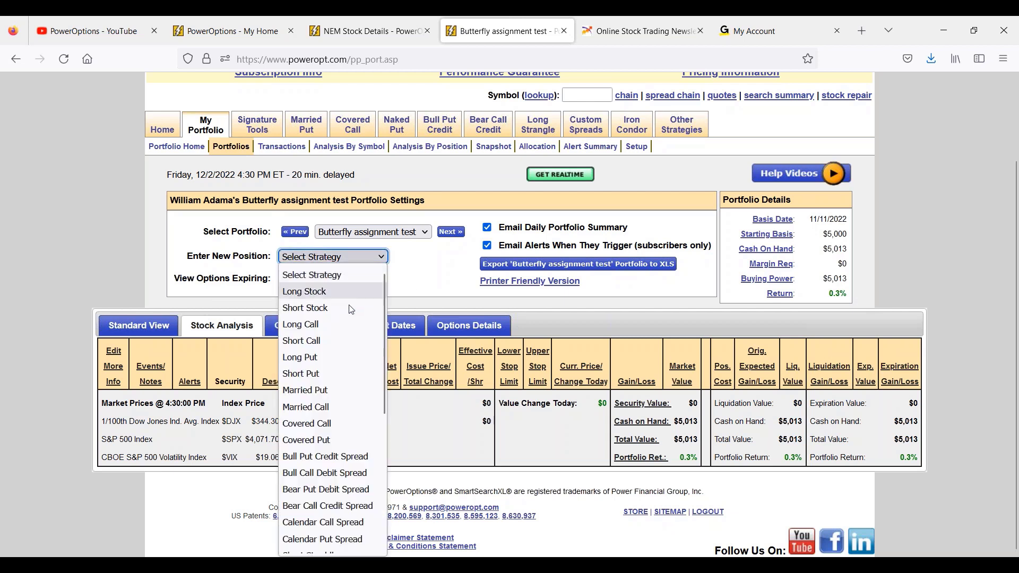
left_click(330, 423)
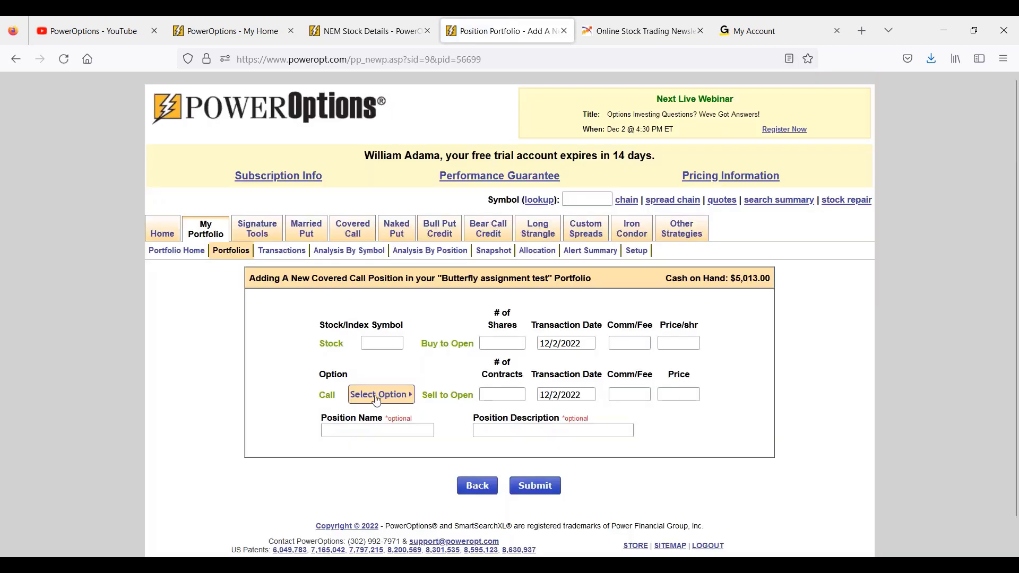
left_click(382, 346)
type("NEM")
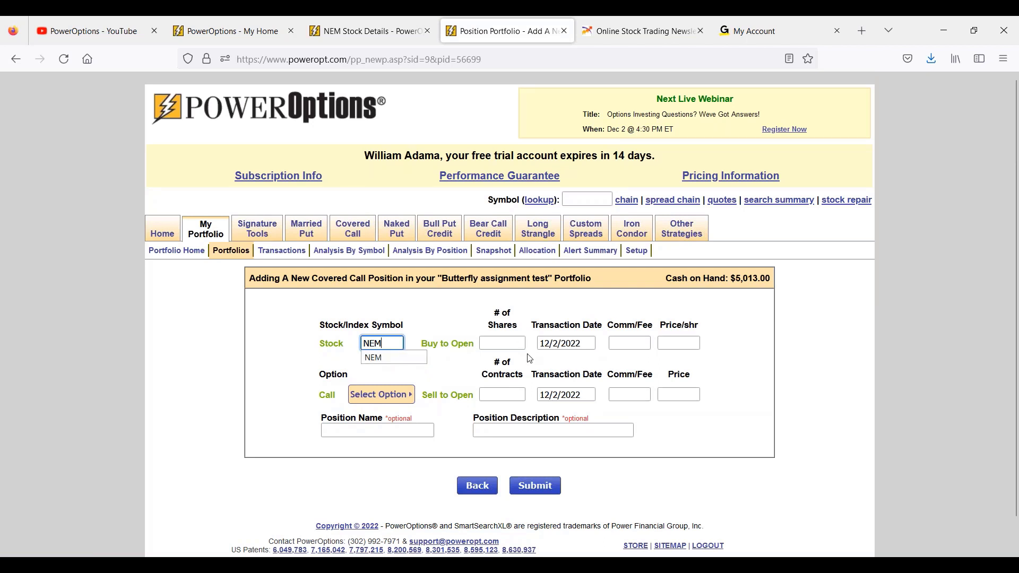
left_click(520, 345)
type("400")
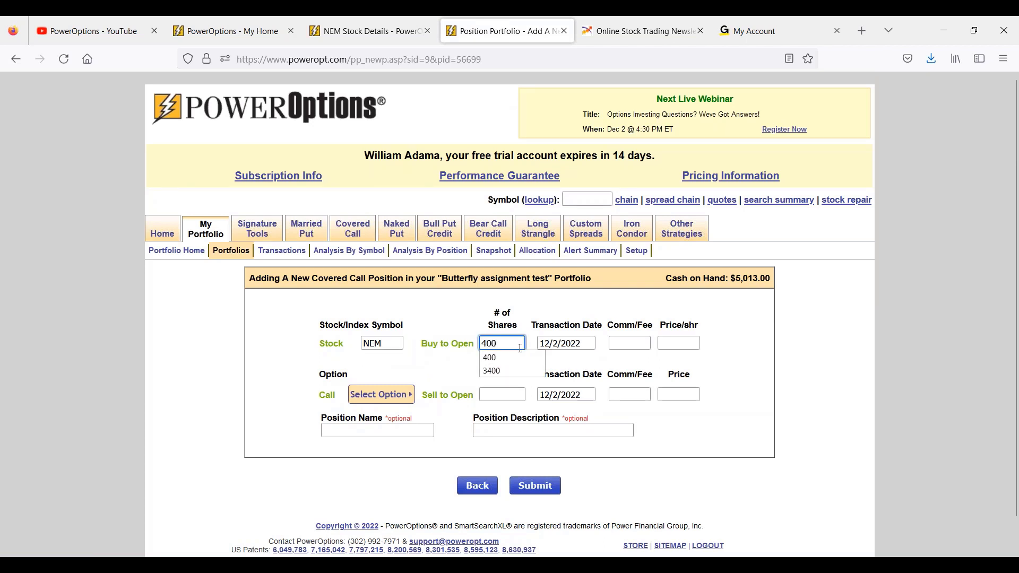
- Set the stock purchase date to 11/28/2022 and price per share to 44.32
left_click(586, 343)
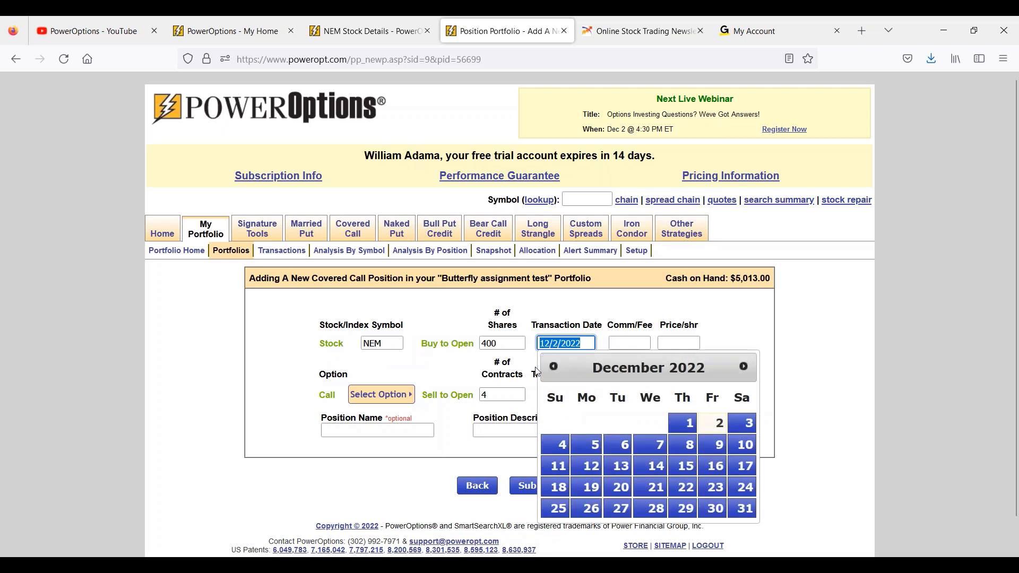
left_click(554, 366)
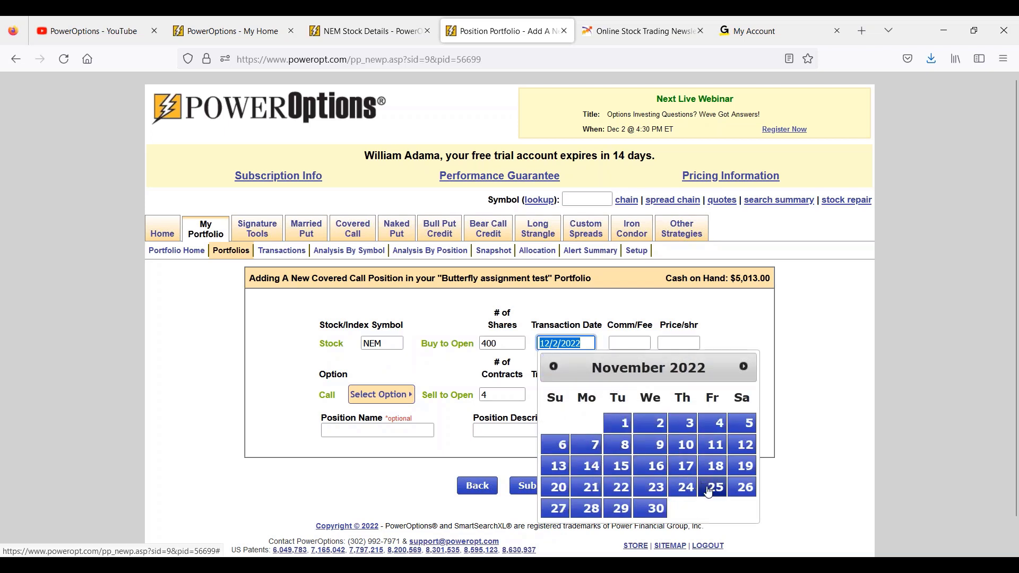
left_click(587, 508)
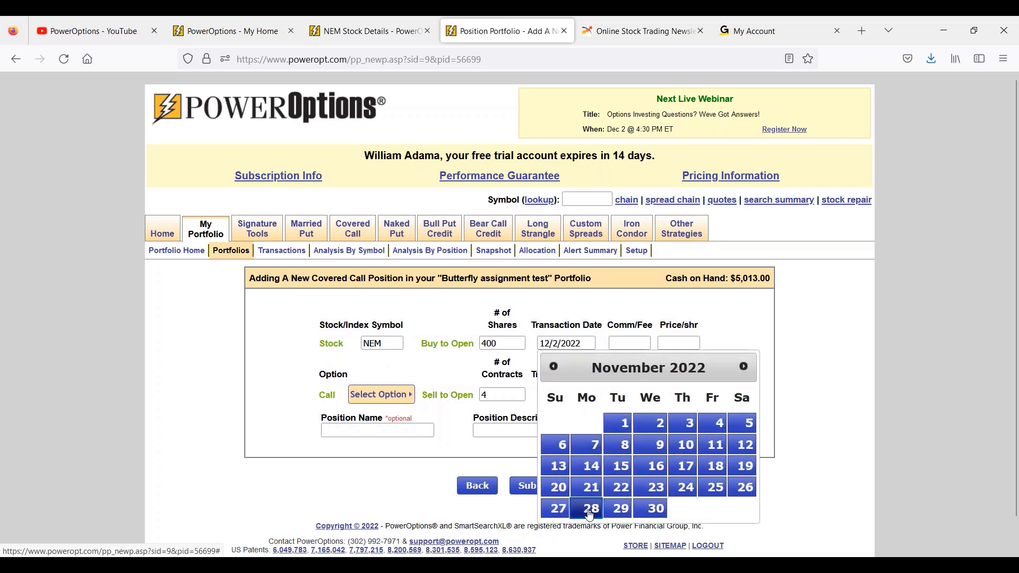
left_click(682, 342)
type("44.32")
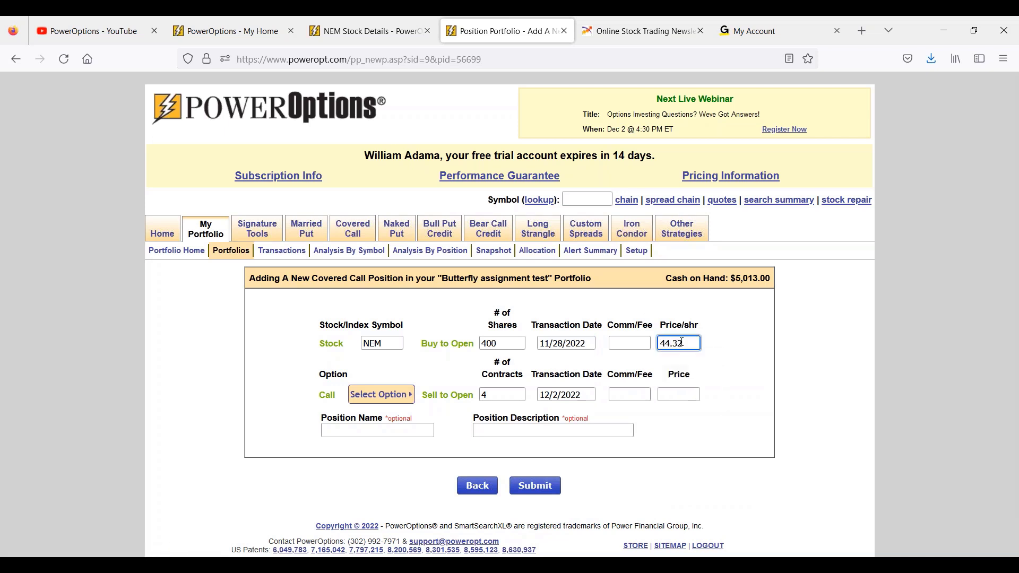
- Choose the Dec 2, 2022 Weekly 45.00 call as the option to sell
left_click(381, 395)
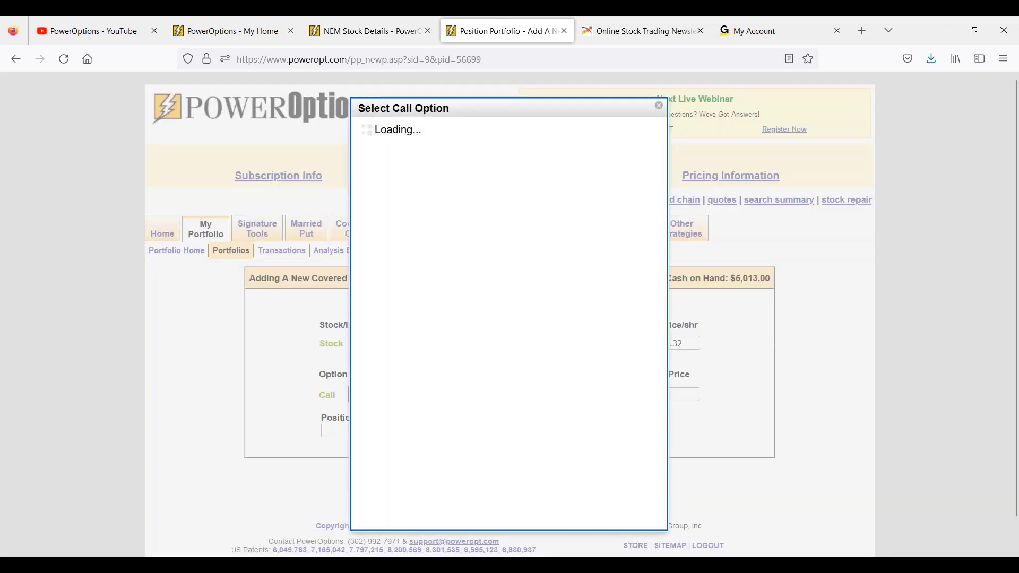
left_click(408, 169)
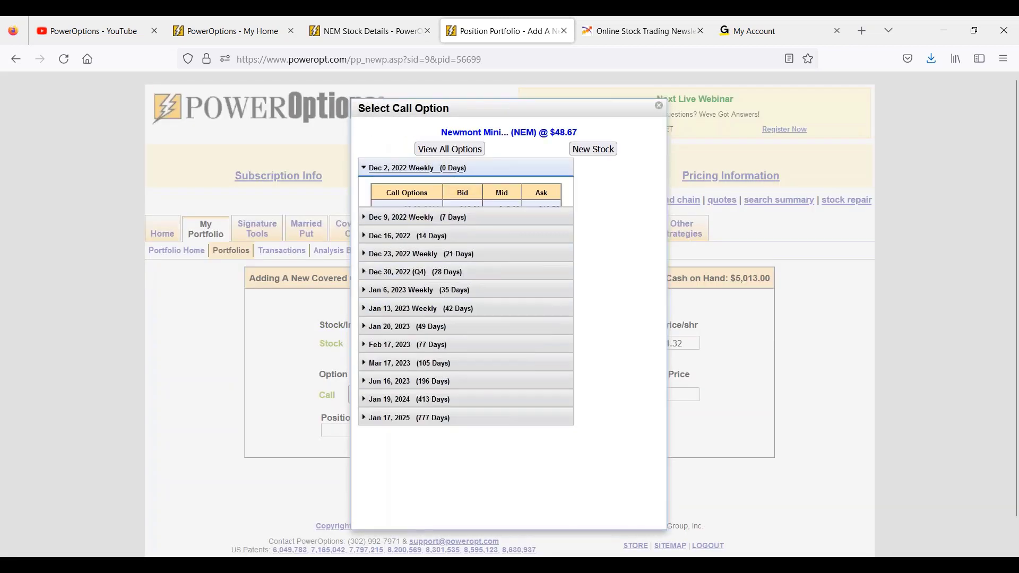
scroll(436, 366, "down", 4)
scroll(436, 366, "down", 3)
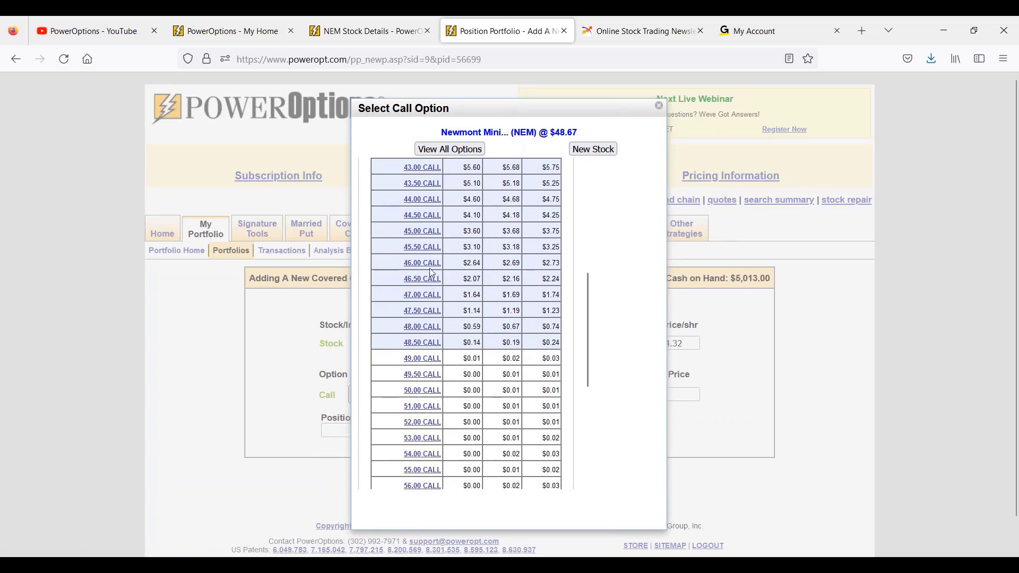
left_click(425, 235)
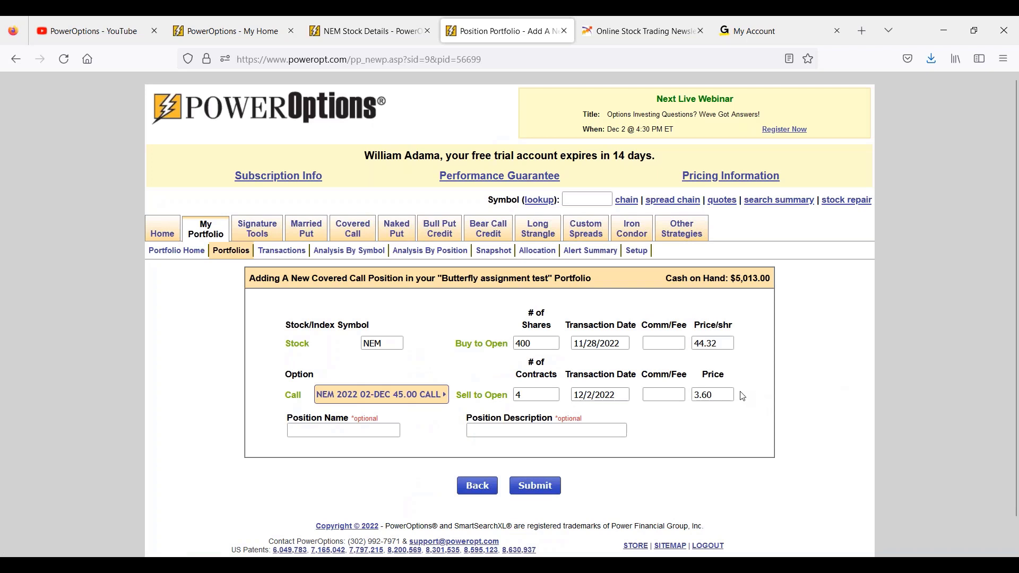
- Set the option price to 0.42 and sale date to 11/28/2022, then submit
triple_click(727, 396)
key("BackSpace")
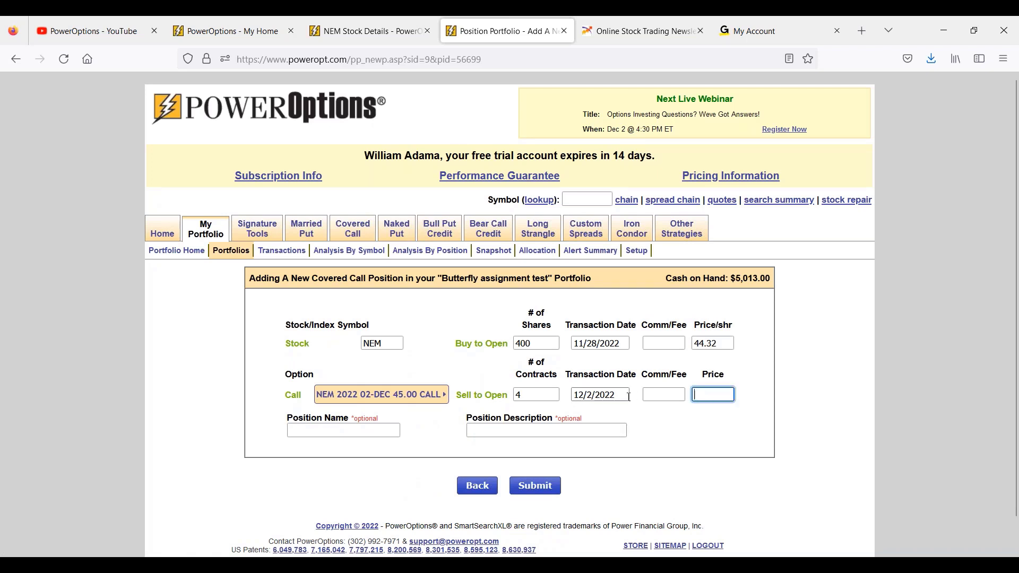
type("0.42")
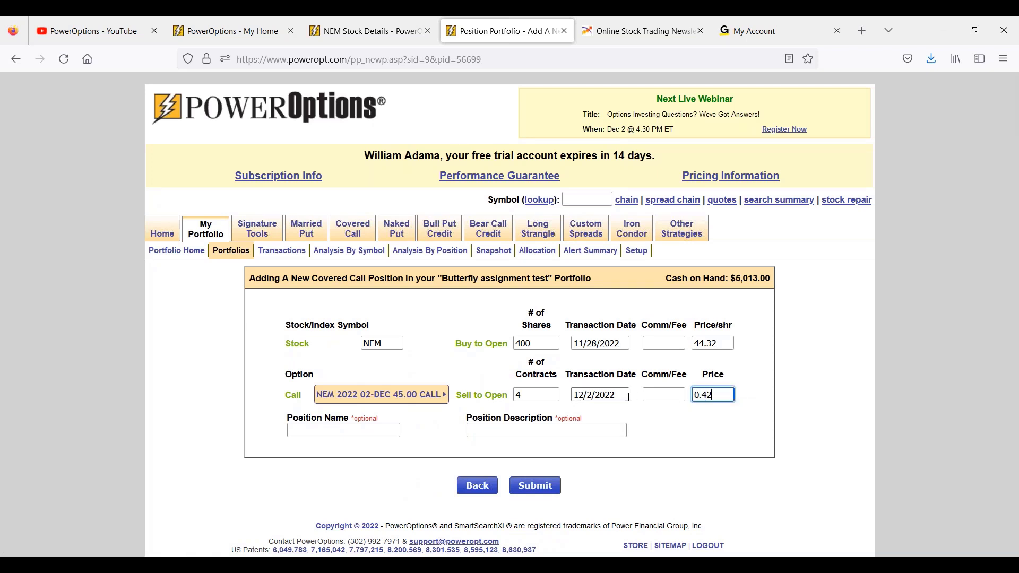
left_click(629, 395)
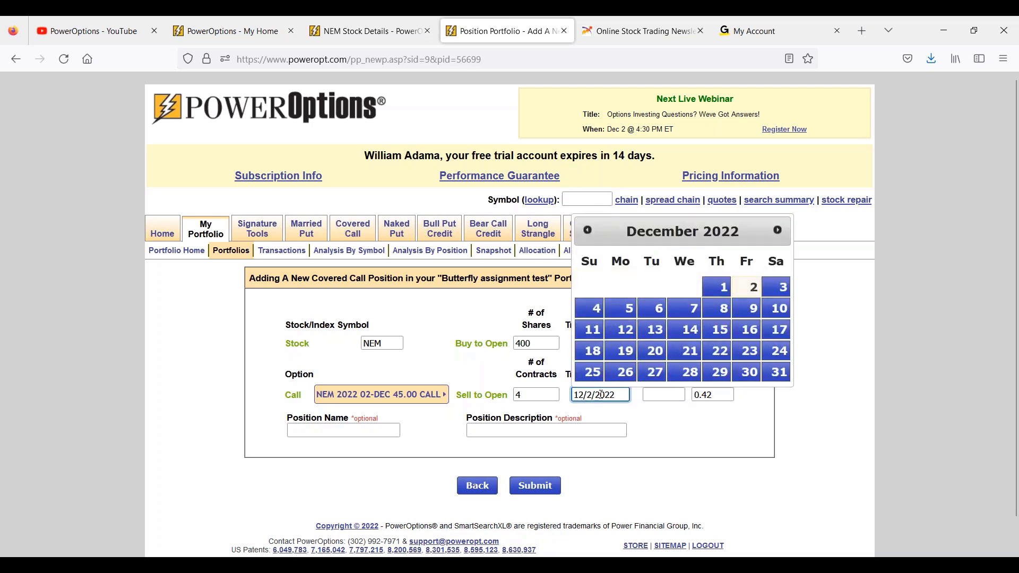
left_click(587, 230)
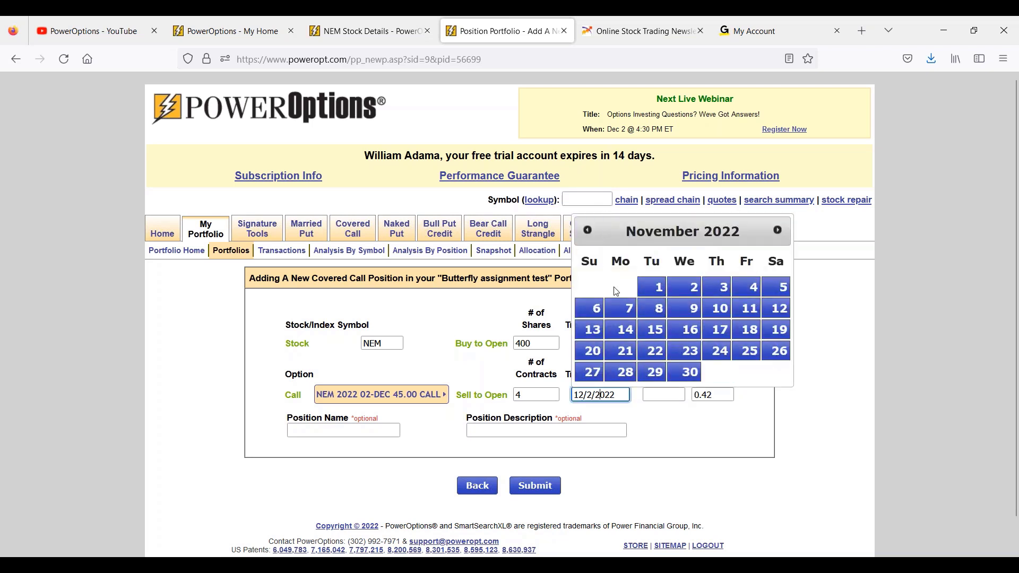
left_click(627, 373)
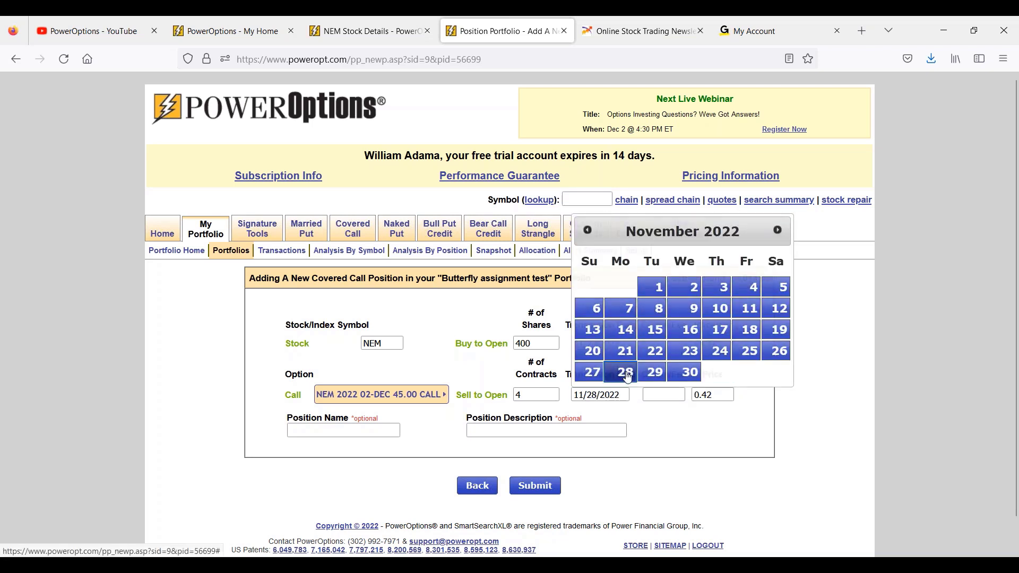
left_click(550, 486)
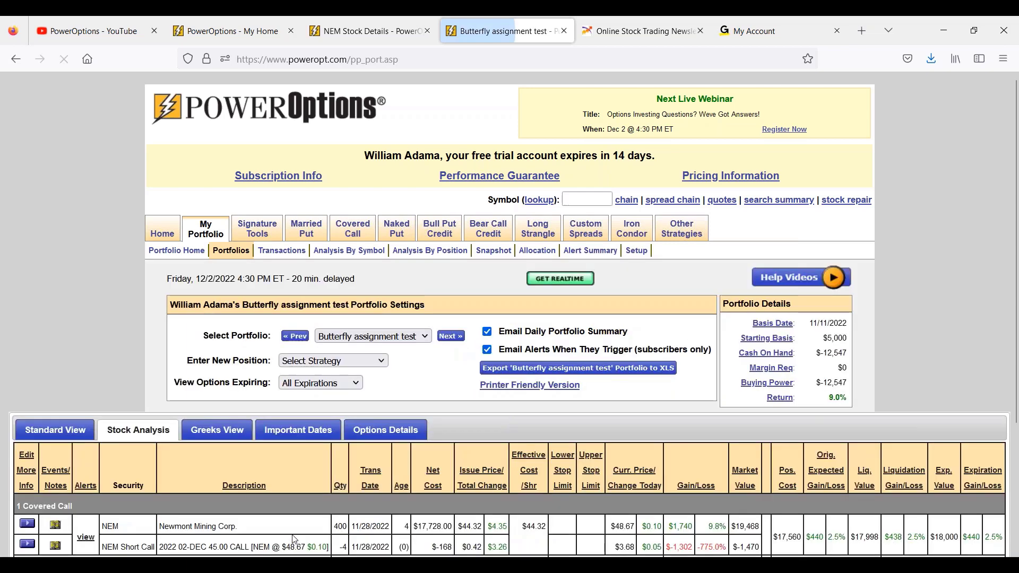
- Mark the 2.5% expected gain and open the NEM position's Profit/Loss Chart
scroll(285, 536, "down", 5)
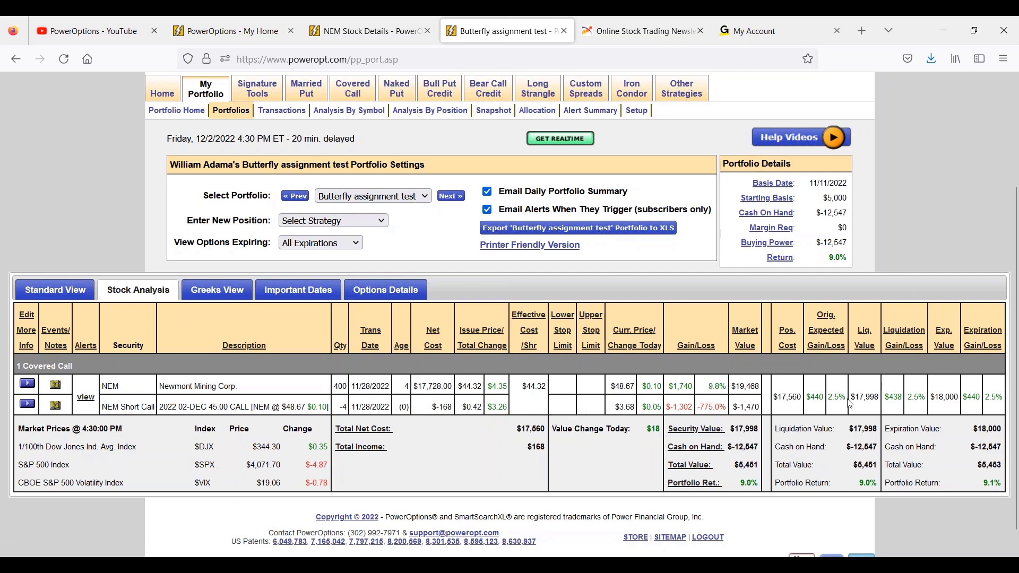
left_click_drag(831, 401, 847, 400)
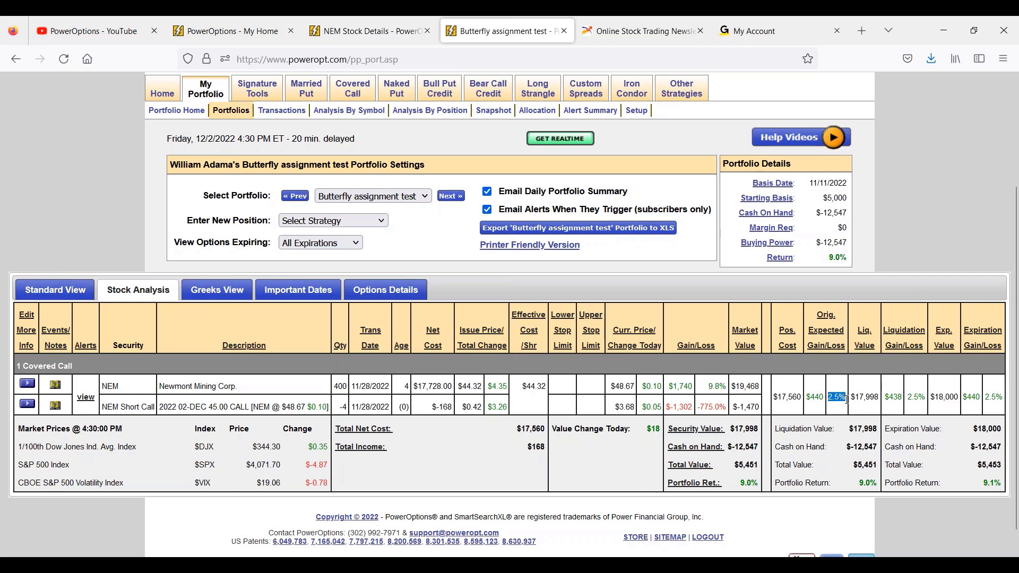
left_click(27, 383)
left_click(86, 448)
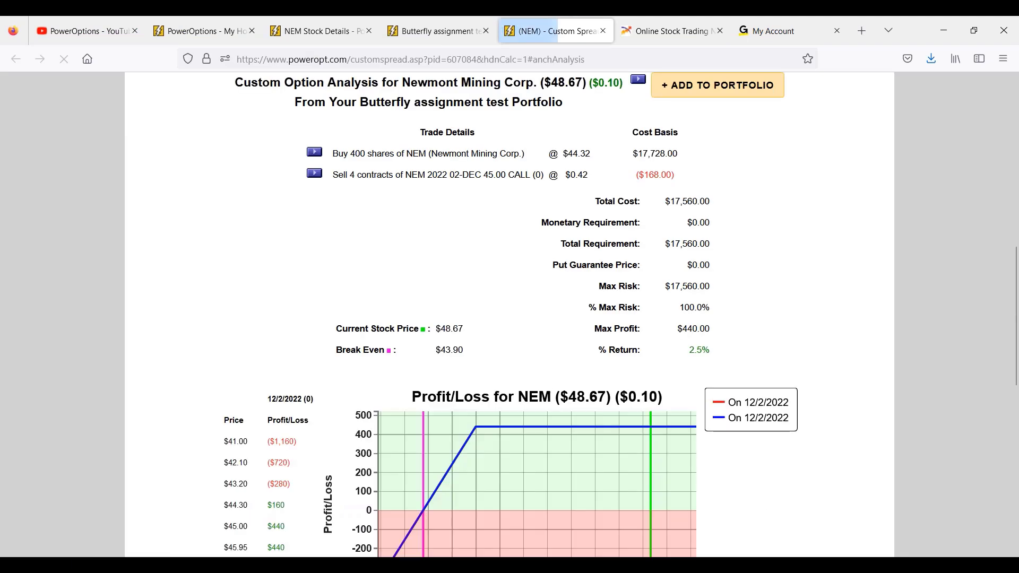
left_click_drag(566, 245, 601, 250)
scroll(620, 355, "down", 3)
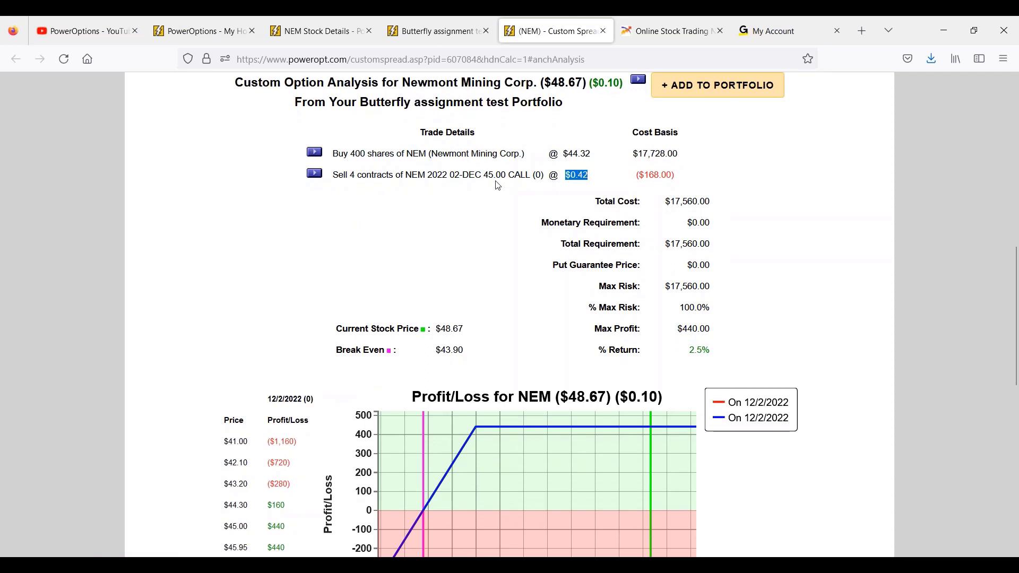
left_click_drag(579, 154, 603, 160)
left_click_drag(683, 329, 738, 335)
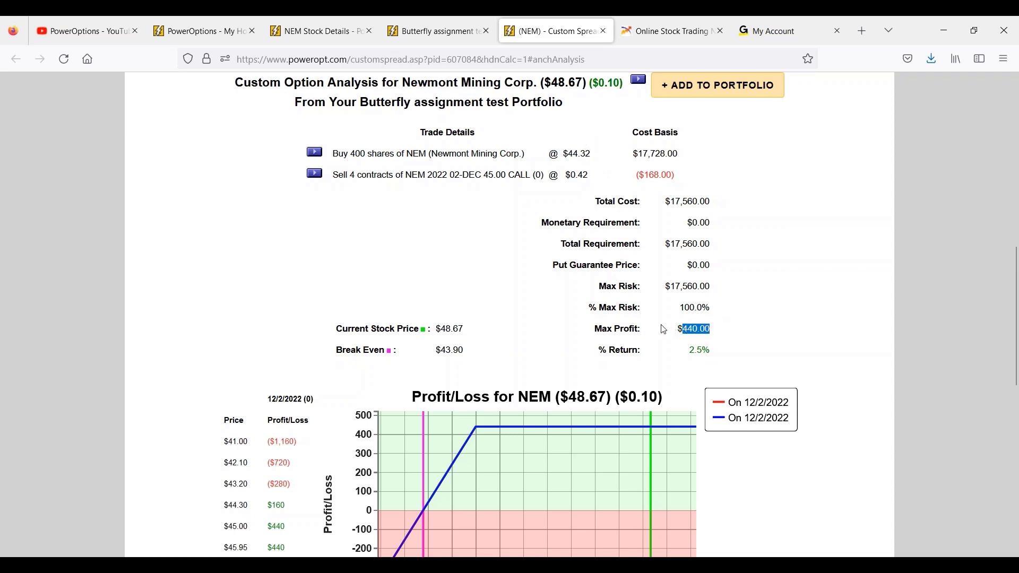
scroll(673, 329, "down", 1)
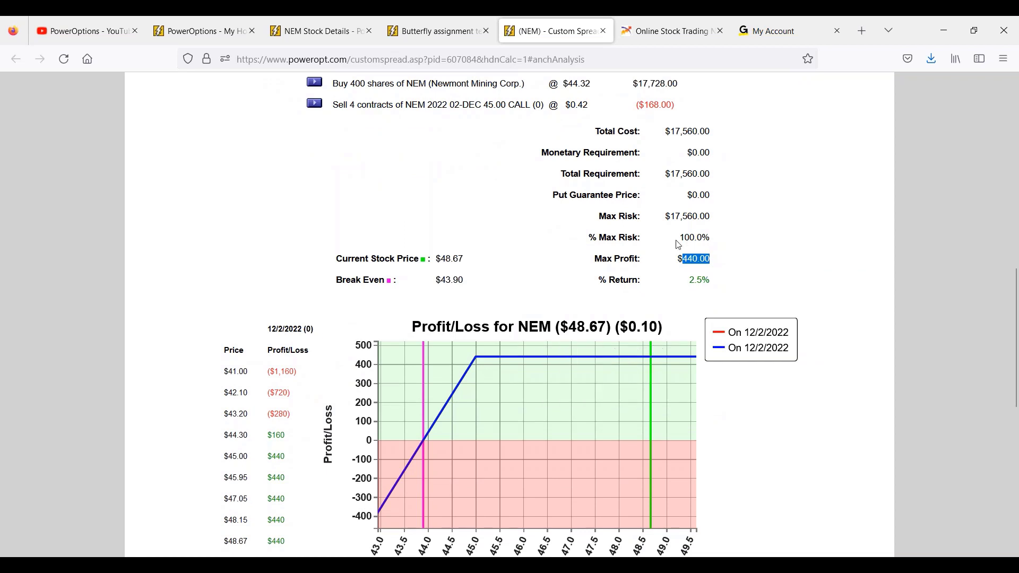
mouse_move(649, 360)
left_click_drag(571, 330, 613, 329)
left_click(676, 326)
left_click_drag(483, 105, 514, 110)
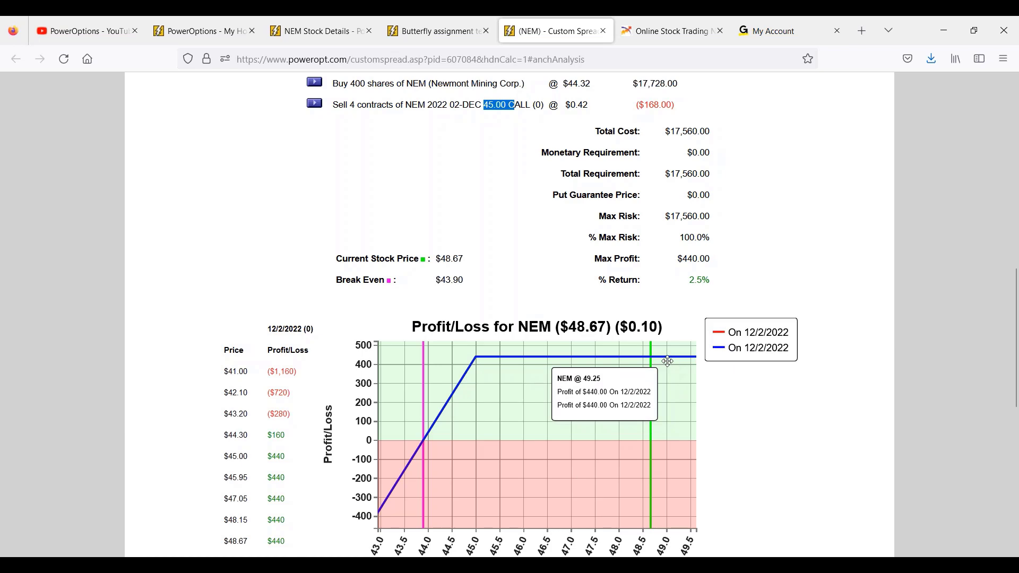
- Add NEM's Dec 2, 2022 45.00 call as a third spread leg and select its quantity
scroll(663, 372, "up", 3)
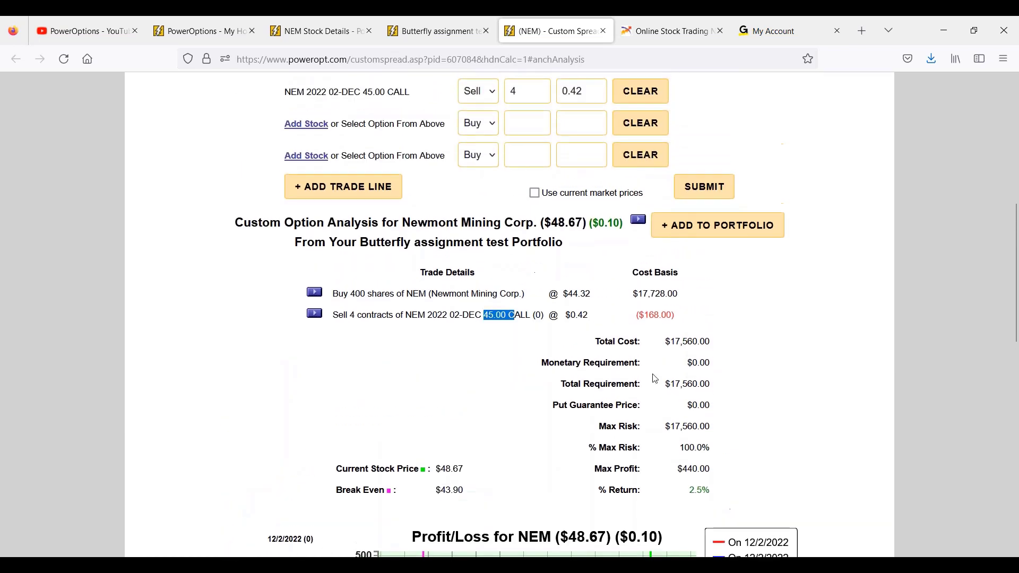
scroll(656, 378, "up", 2)
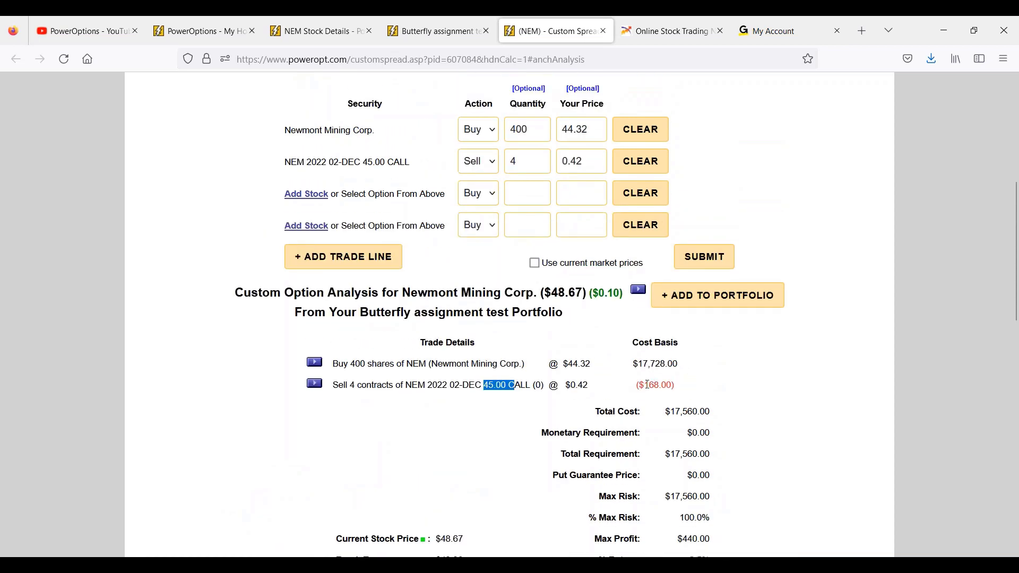
scroll(648, 383, "up", 2)
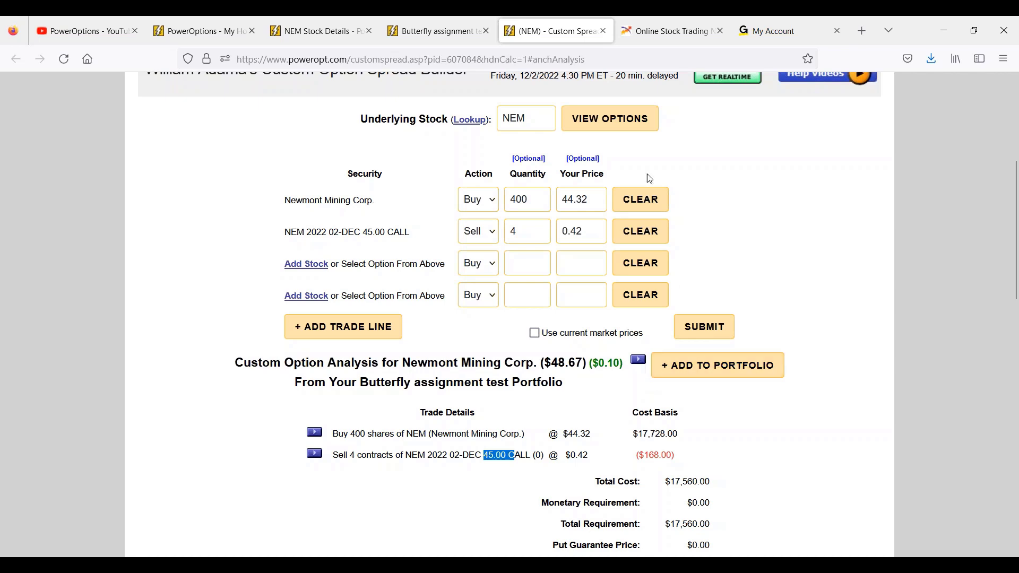
left_click(618, 115)
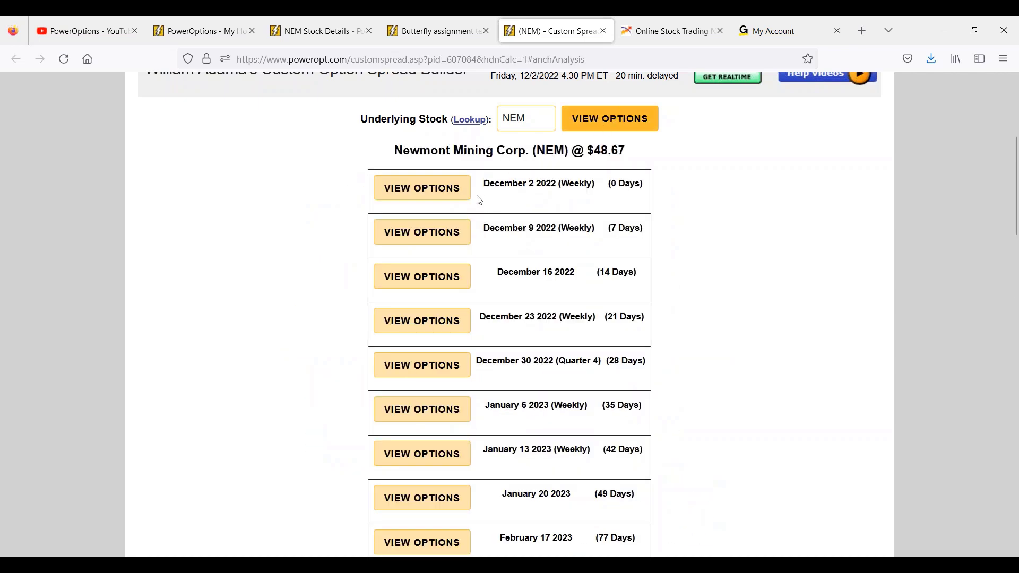
left_click(465, 194)
scroll(441, 254, "down", 10)
scroll(441, 254, "down", 3)
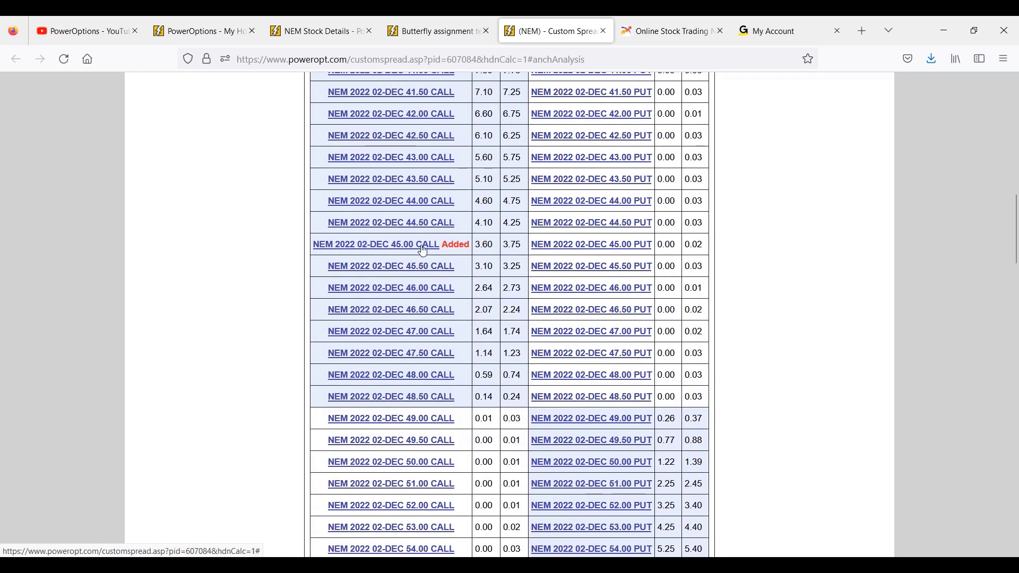
scroll(441, 281, "down", 20)
scroll(477, 321, "down", 5)
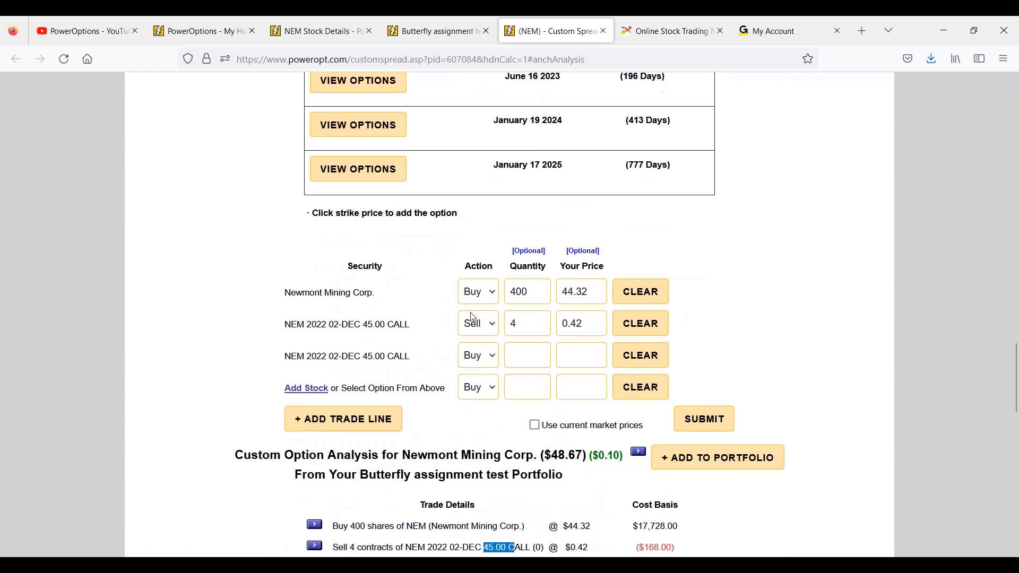
left_click(521, 355)
- Set the buyback leg quantity to 4 and recalculate, pricing it at $1,470.00
type("4")
left_click(705, 418)
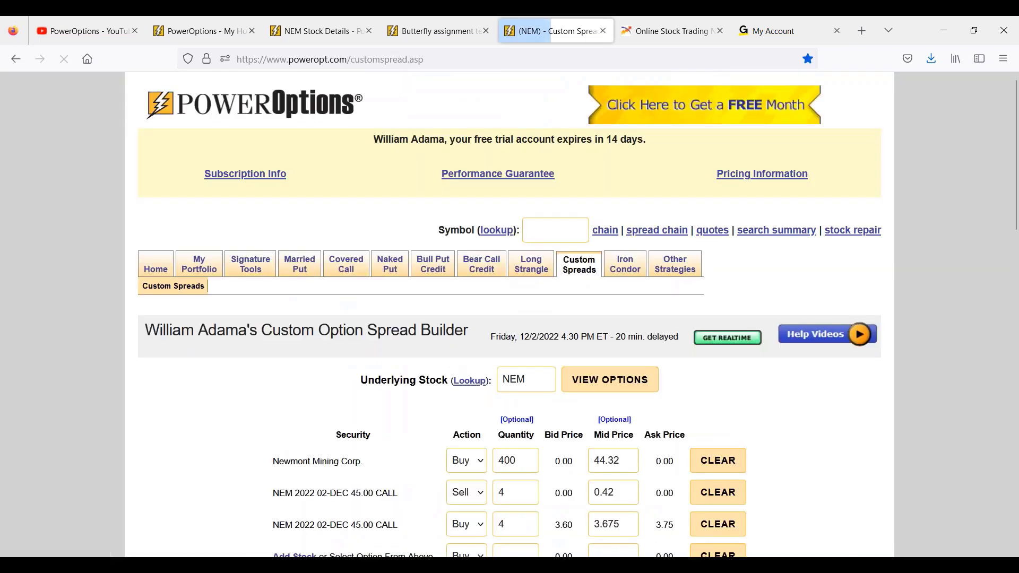
scroll(510, 318, "down", 3)
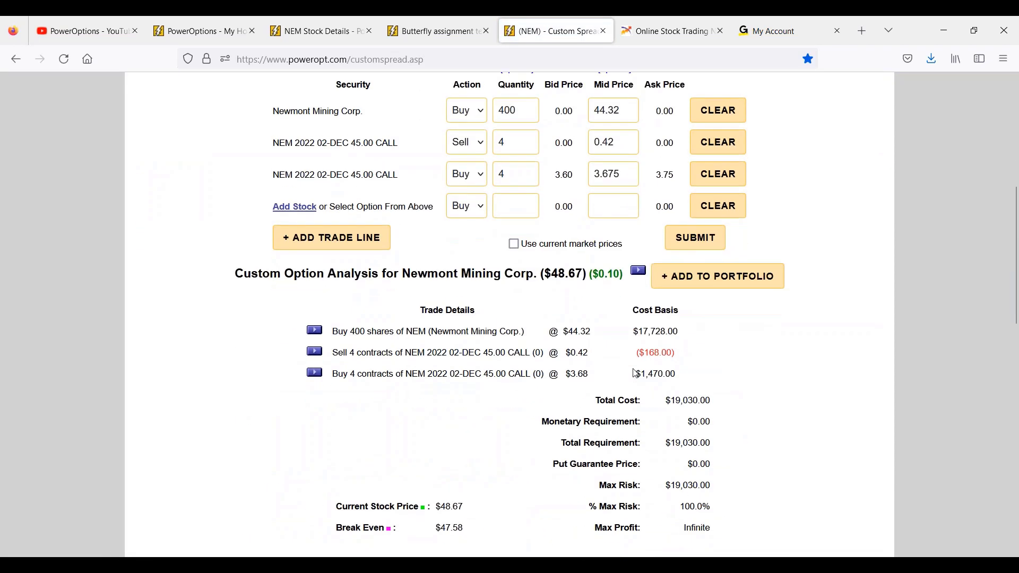
left_click_drag(635, 374, 687, 375)
- Bring up NEM's expiration date list through January 17, 2025
scroll(713, 365, "up", 2)
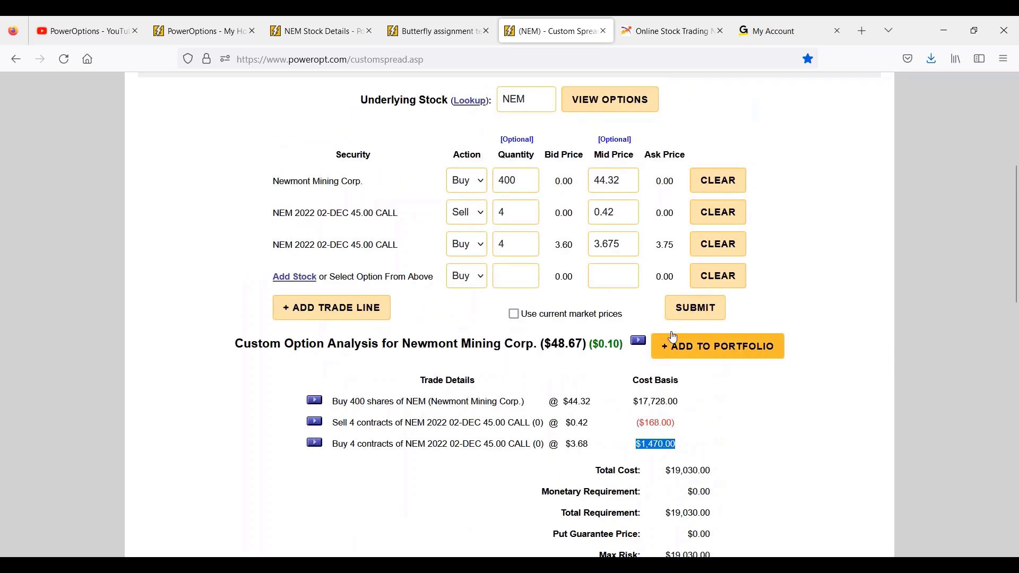
left_click(608, 99)
scroll(450, 233, "down", 4)
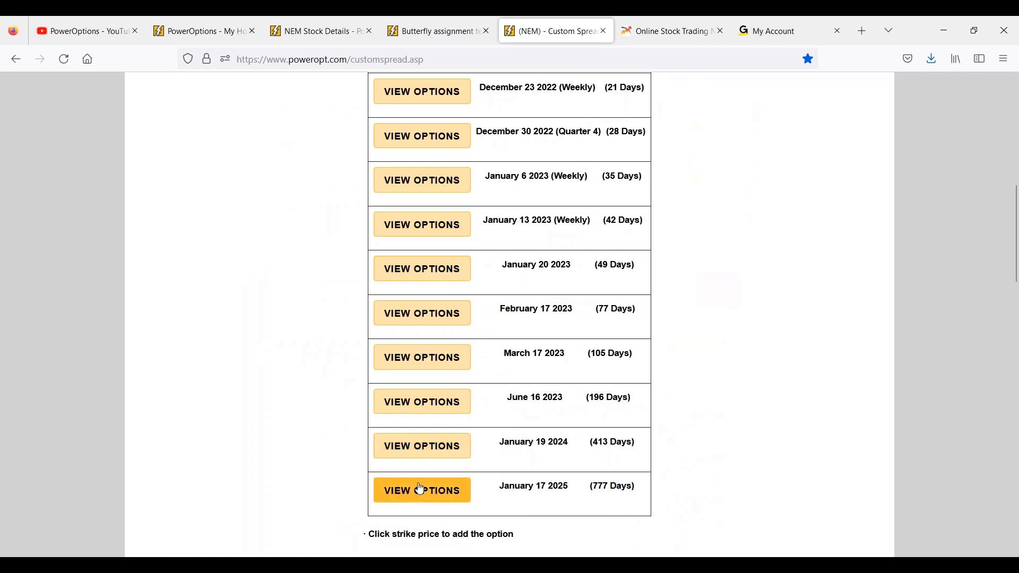
- Add the NEM Jan 19, 2024 50.00 call and highlight its bid/ask and days to expiration
left_click(422, 449)
scroll(558, 436, "down", 1)
scroll(558, 436, "down", 7)
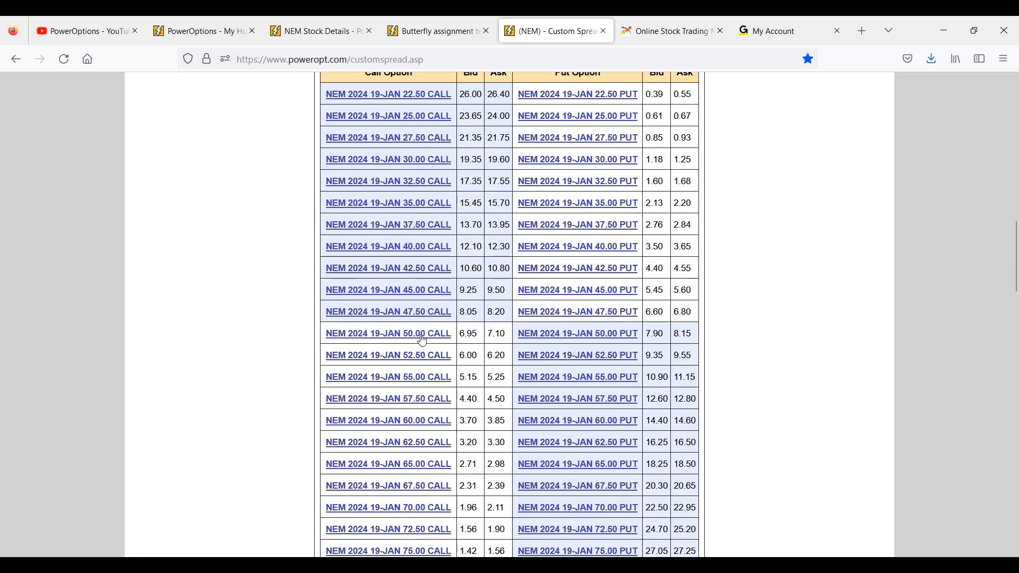
left_click(422, 336)
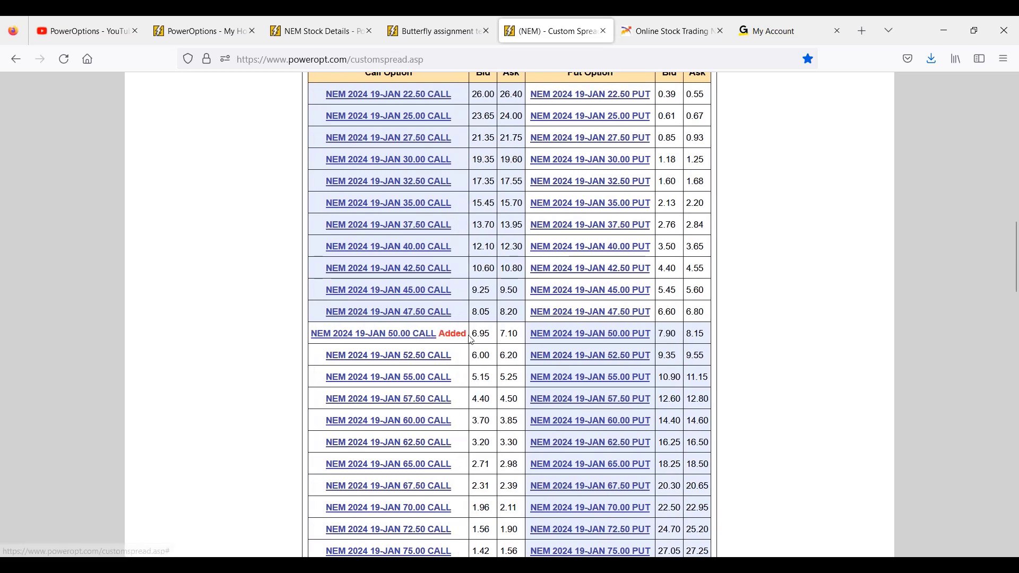
left_click_drag(471, 335, 518, 334)
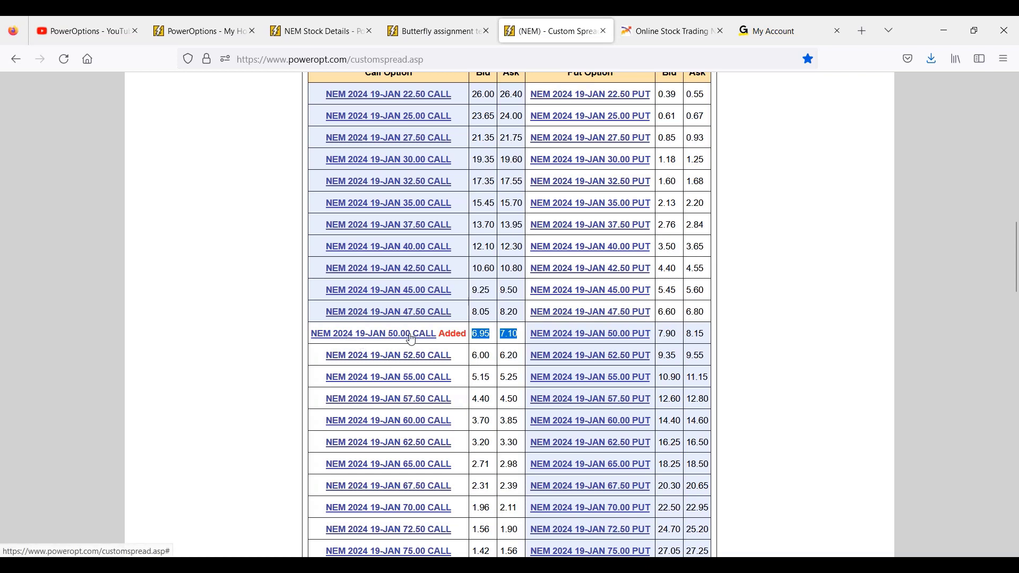
scroll(419, 338, "up", 1)
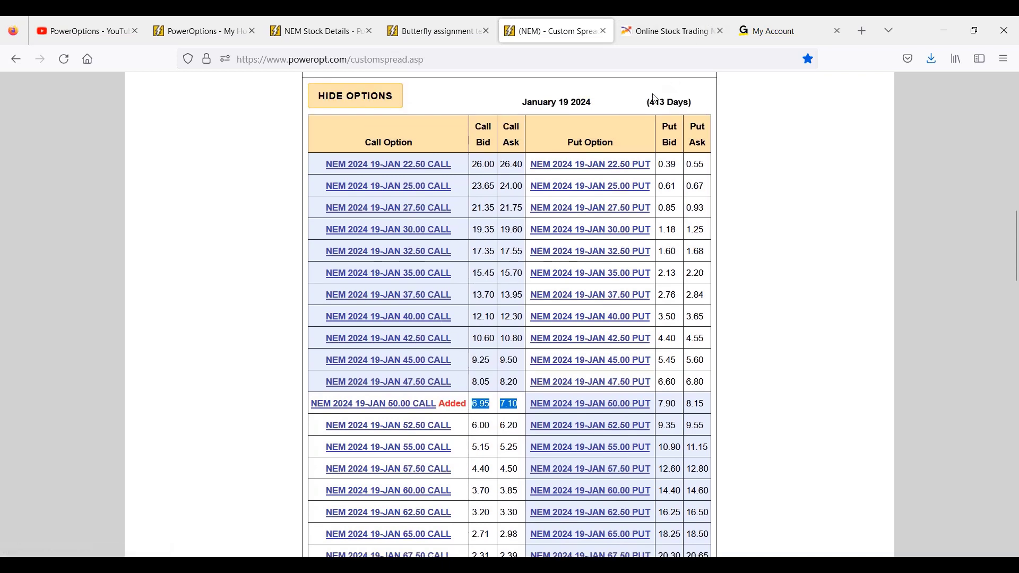
left_click_drag(656, 103, 696, 109)
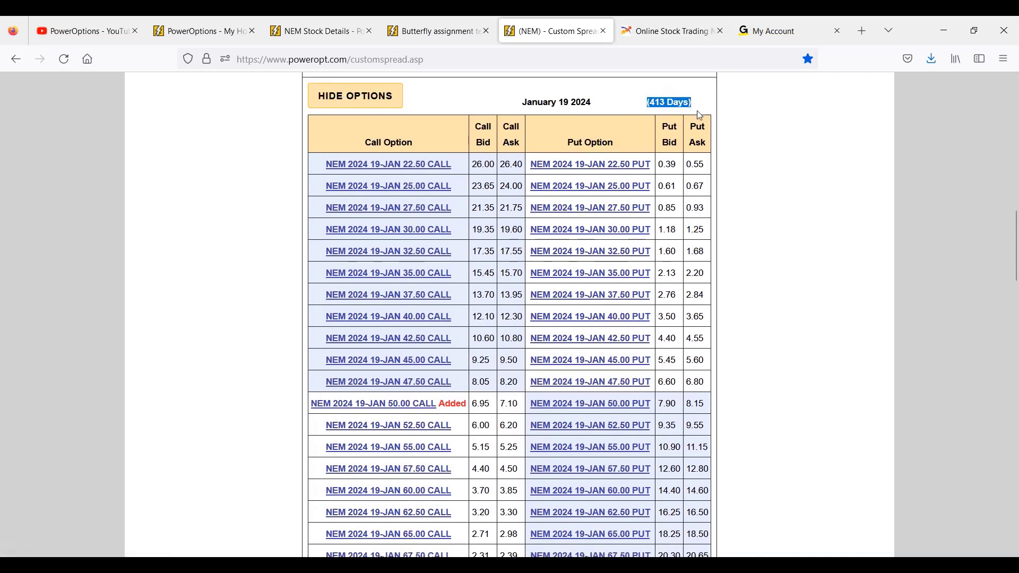
left_click_drag(475, 403, 523, 403)
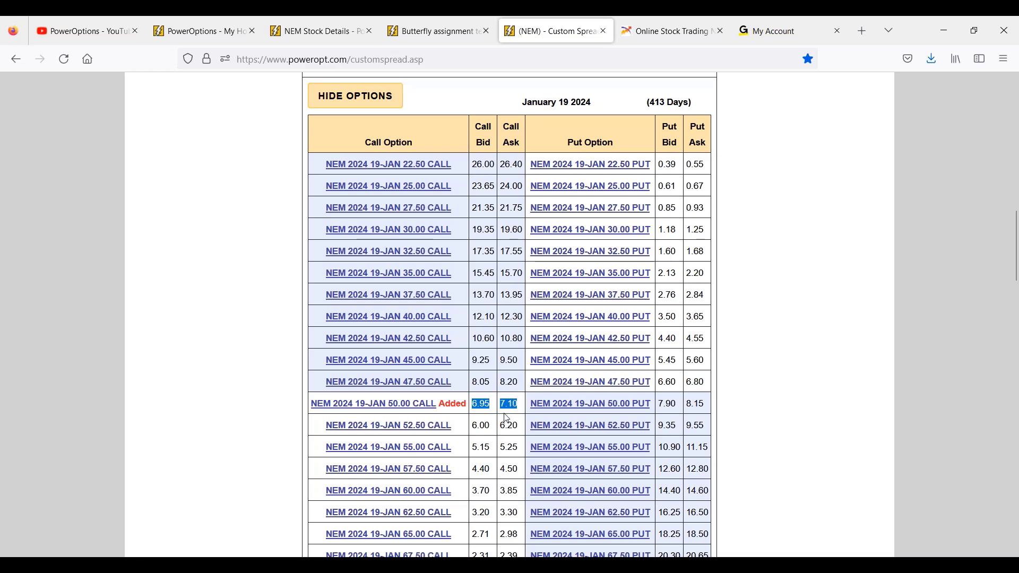
scroll(506, 423, "down", 15)
- Make the Jan 2024 leg a sale of 2 contracts and recalculate the spread
left_click(462, 422)
left_click(454, 464)
left_click(484, 428)
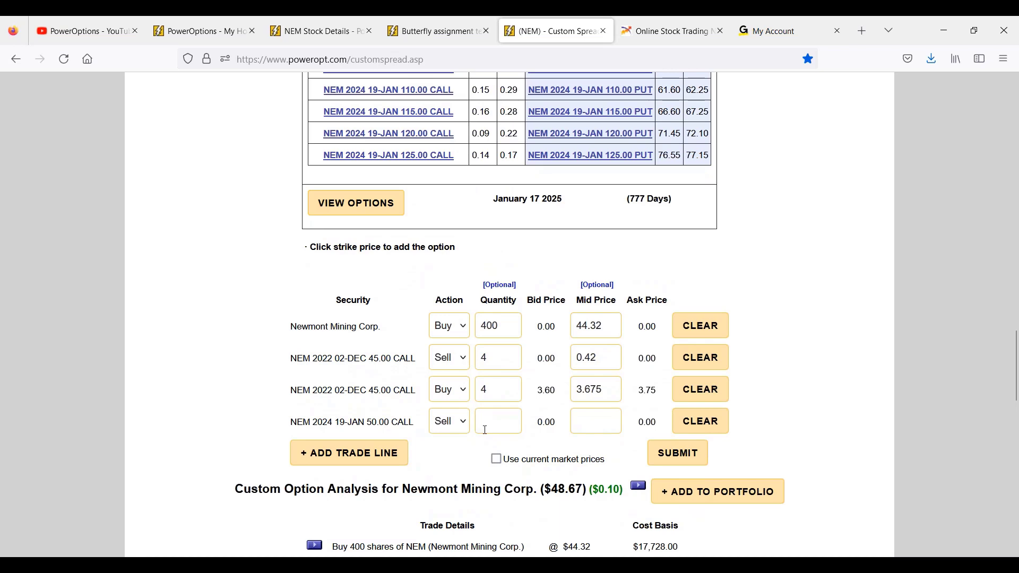
type("2")
left_click(676, 453)
- Highlight the ($168.00) original calls, ($1,405.00) new-call credit and 1,470.00 buyback cost
left_click_drag(610, 417, 576, 417)
scroll(576, 417, "down", 3)
scroll(627, 414, "down", 1)
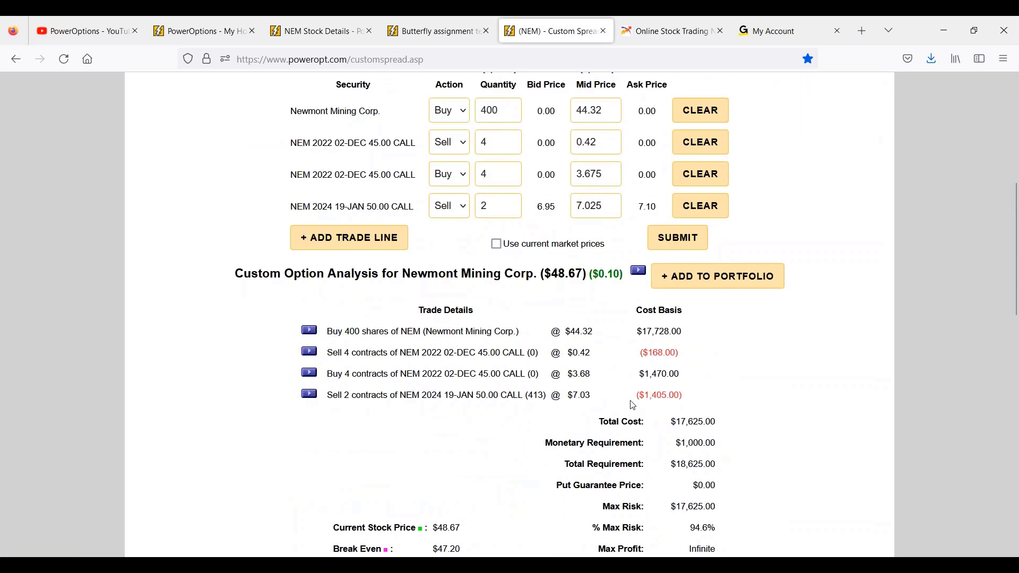
left_click_drag(634, 396, 690, 398)
left_click_drag(640, 353, 688, 358)
left_click_drag(634, 395, 692, 398)
left_click_drag(644, 375, 684, 379)
scroll(609, 457, "down", 5)
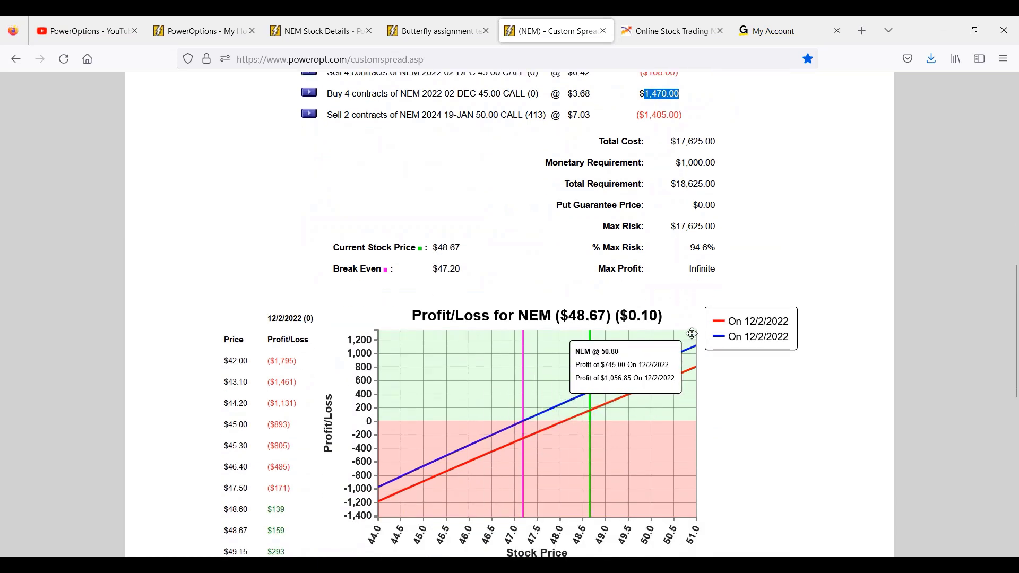
scroll(568, 335, "up", 5)
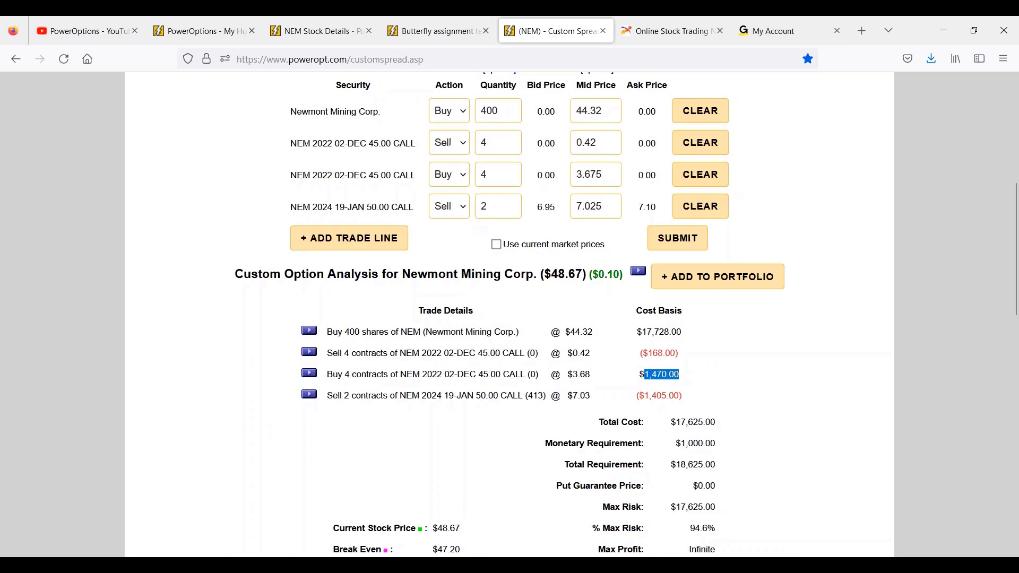
scroll(630, 212, "up", 3)
- Add the NEM Dec 16, 2022 50.00 call to the trade
left_click(630, 182)
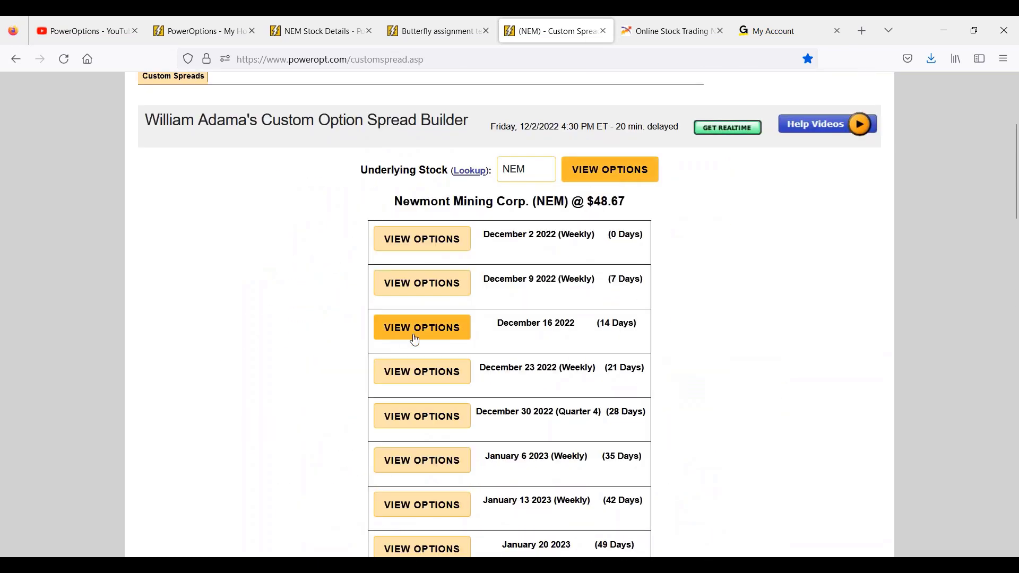
left_click(416, 336)
scroll(414, 339, "down", 10)
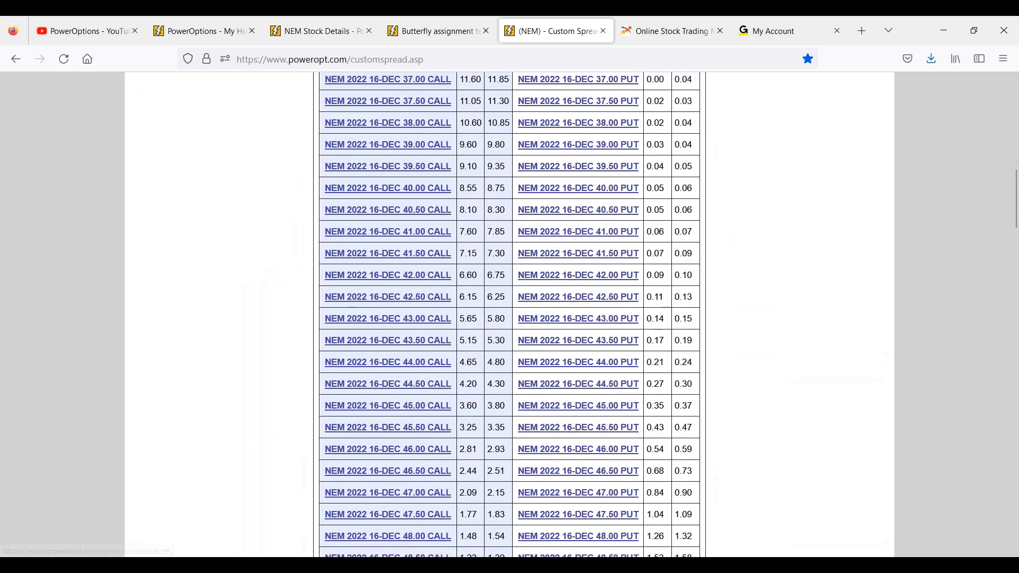
scroll(413, 343, "down", 5)
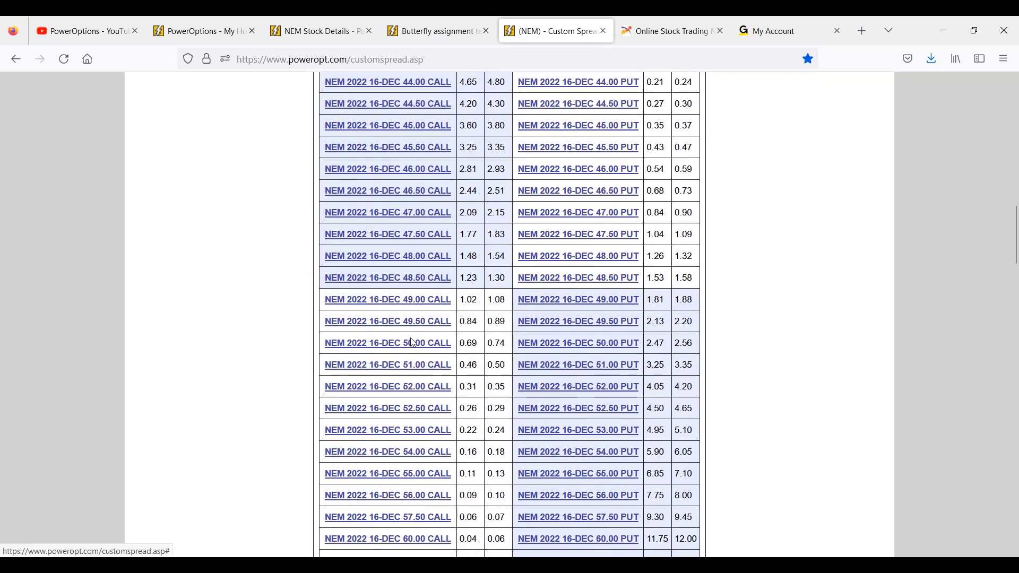
left_click(412, 345)
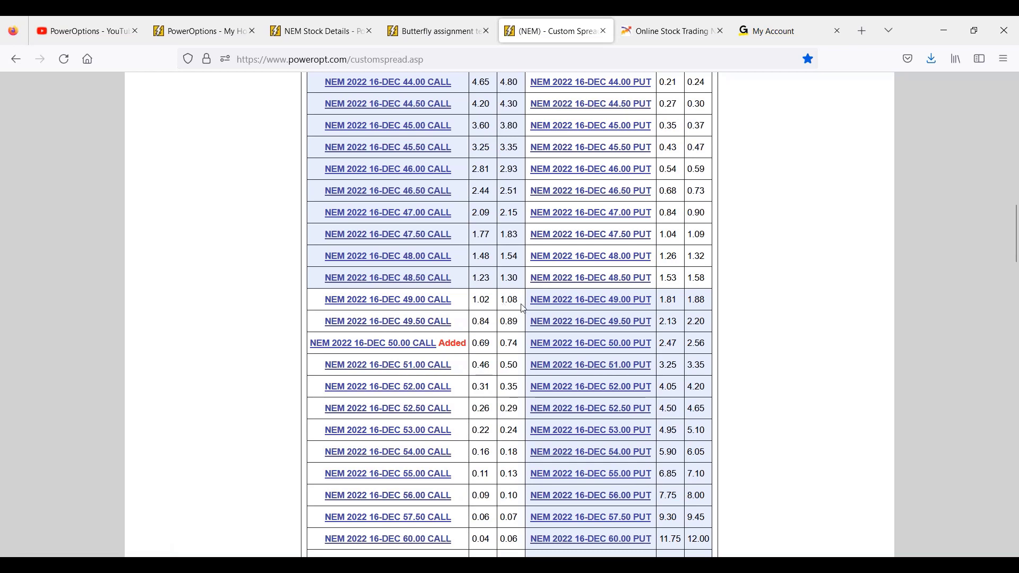
- Set the December 50.00 call line to Sell and reprice the spread
scroll(523, 309, "down", 20)
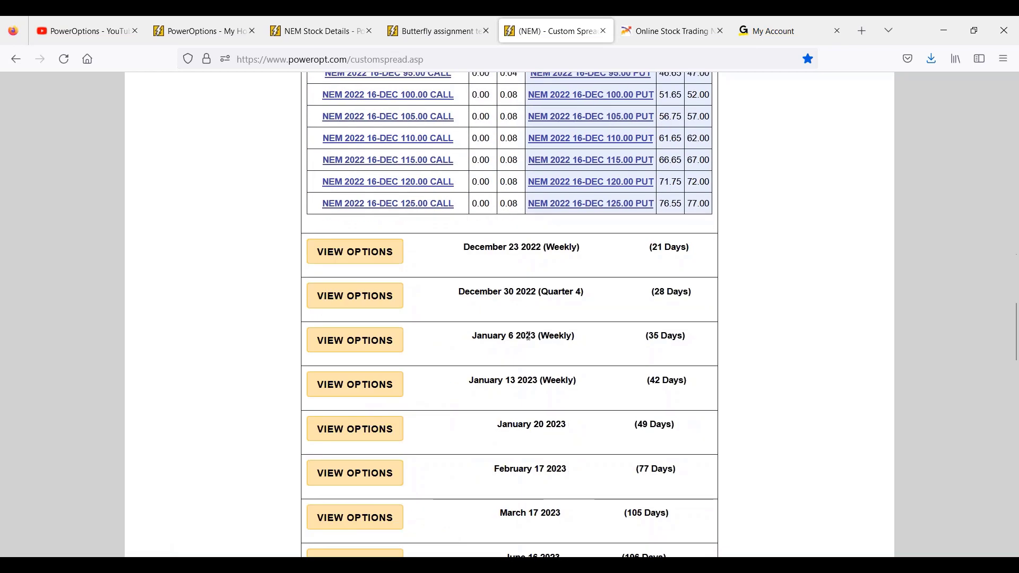
left_click(449, 480)
left_click(451, 517)
left_click(654, 515)
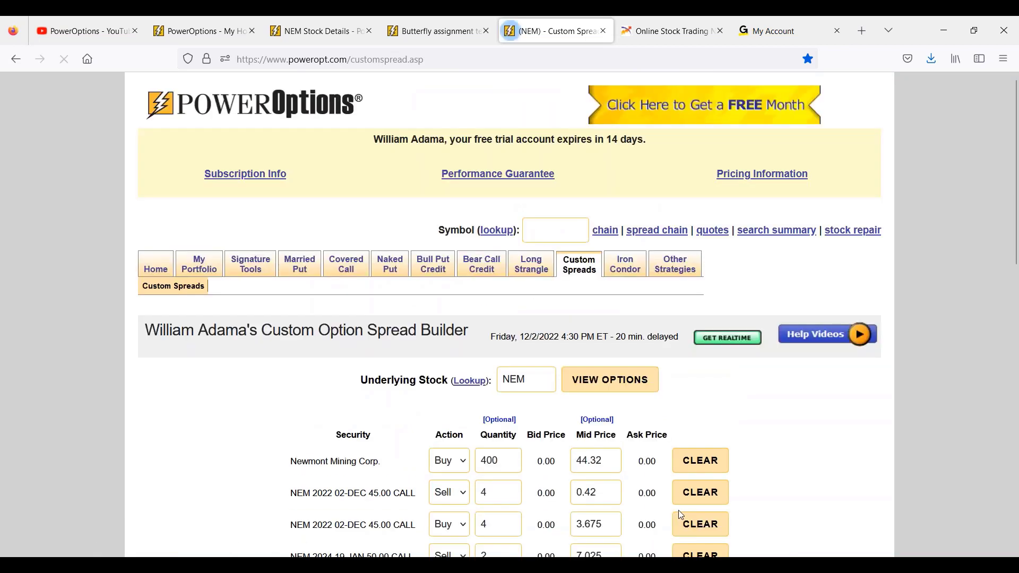
scroll(669, 478, "down", 2)
scroll(665, 453, "down", 2)
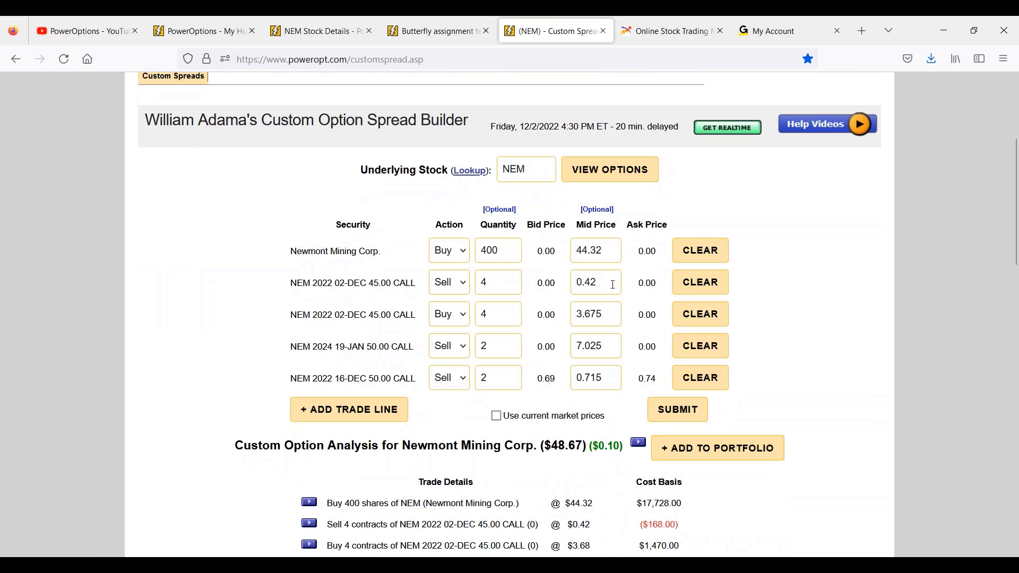
left_click_drag(609, 347, 565, 350)
left_click(338, 382)
left_click_drag(335, 380, 416, 380)
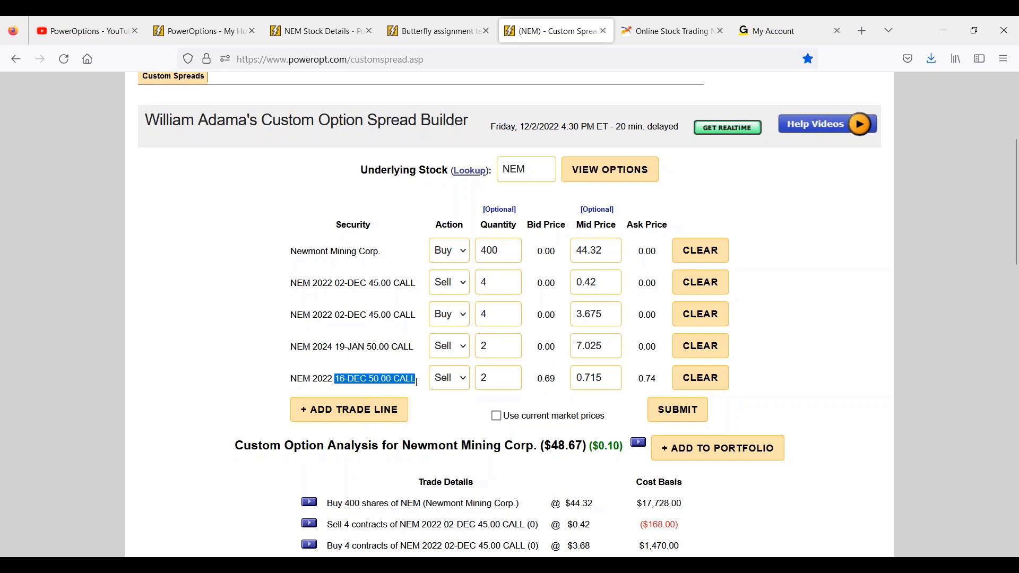
left_click_drag(496, 379, 475, 381)
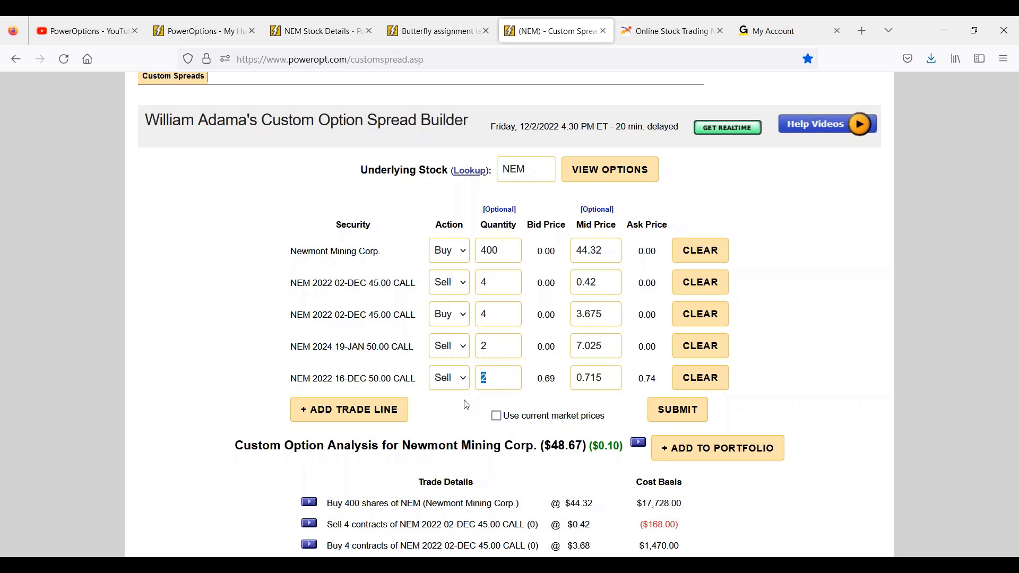
left_click(504, 403)
scroll(504, 403, "down", 4)
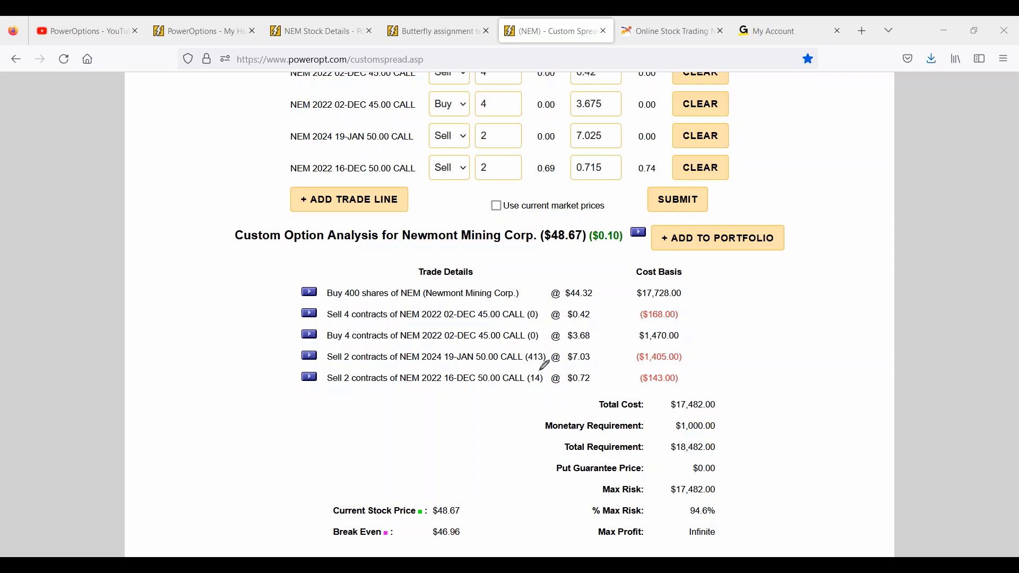
- Circle the December call's 14-day expiry and its $0.72 price in green ink
mouse_move(540, 369)
left_mouse_down()
mouse_move(451, 367)
mouse_move(449, 389)
mouse_move(526, 394)
mouse_move(548, 370)
mouse_move(530, 366)
left_mouse_up()
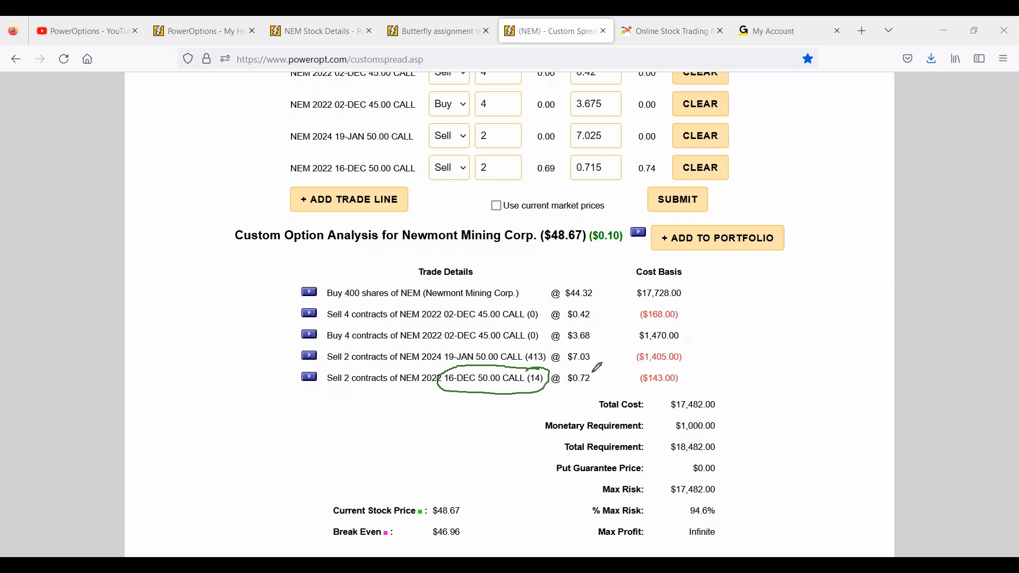
mouse_move(593, 370)
left_mouse_down()
mouse_move(563, 386)
mouse_move(601, 387)
mouse_move(591, 370)
left_mouse_up()
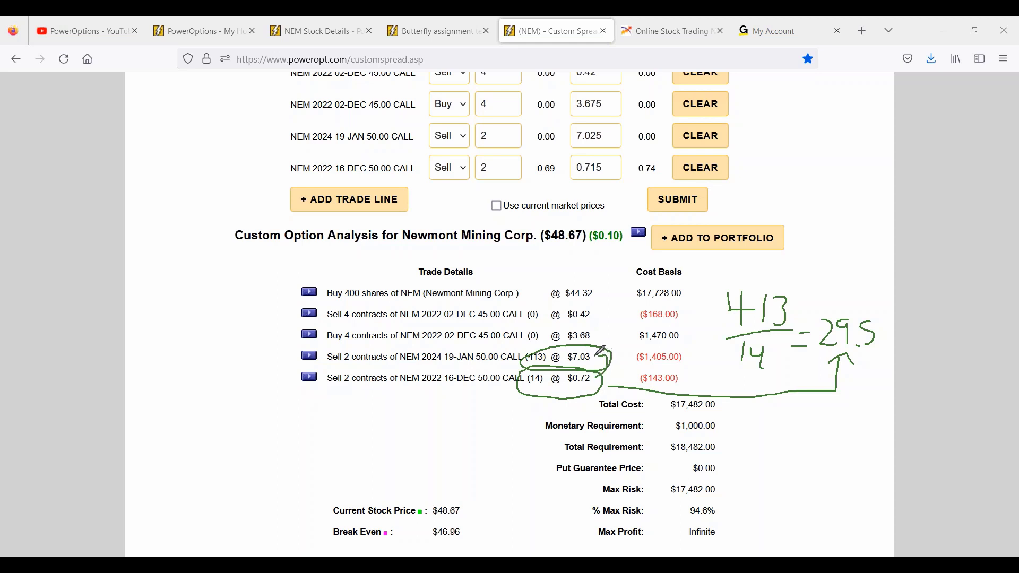
- Circle the January call's $7.03 and ($1,405.00), re-loop $0.72, and loop the 16-DEC 50.00 CALL line
left_click_drag(602, 353, 605, 367)
mouse_move(680, 344)
left_mouse_down()
mouse_move(667, 342)
mouse_move(657, 362)
mouse_move(695, 359)
mouse_move(678, 342)
left_mouse_up()
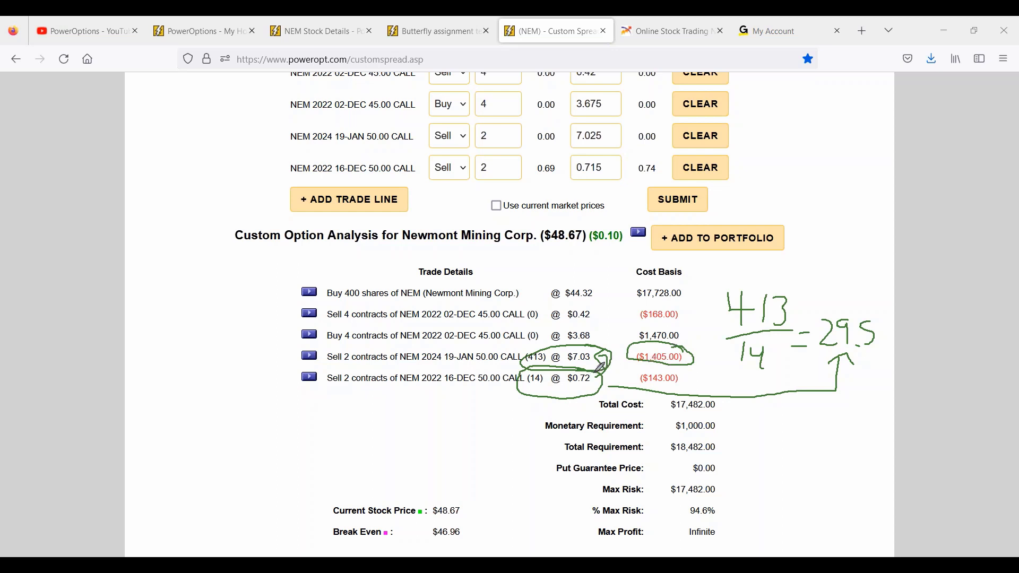
mouse_move(601, 366)
left_mouse_down()
mouse_move(565, 364)
mouse_move(586, 387)
mouse_move(603, 370)
mouse_move(568, 349)
mouse_move(630, 342)
left_mouse_up()
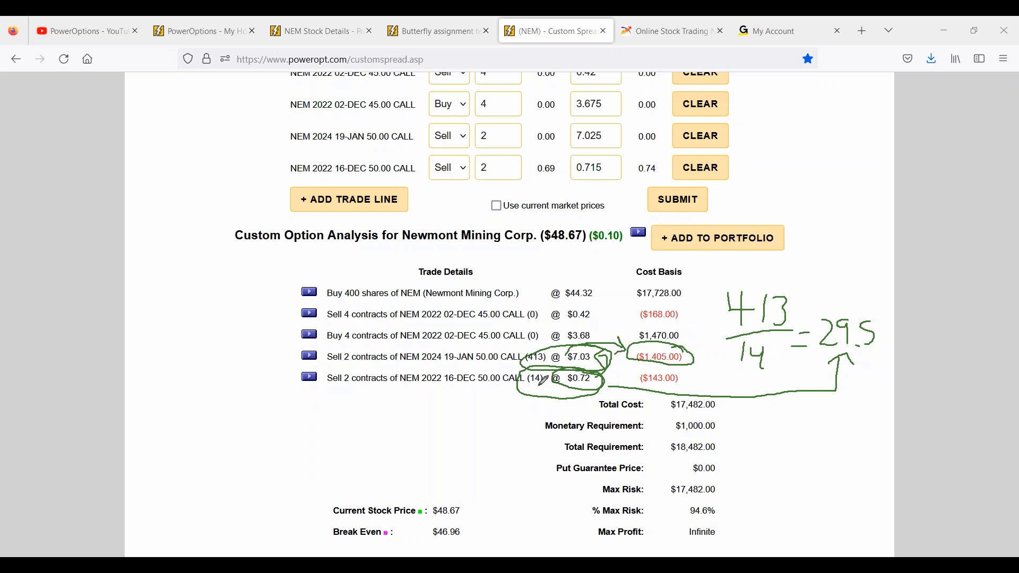
mouse_move(493, 153)
left_mouse_down()
mouse_move(252, 162)
mouse_move(330, 192)
mouse_move(729, 192)
mouse_move(623, 151)
mouse_move(459, 143)
left_mouse_up()
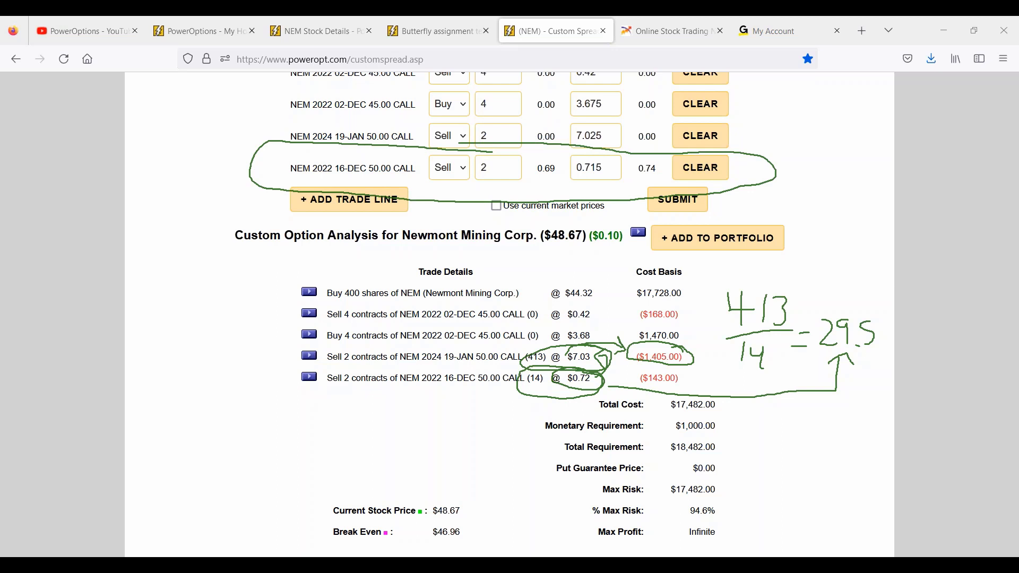
- Erase all green ink with the E shortcut and review the Profit/Loss chart and Trade Details
key("e")
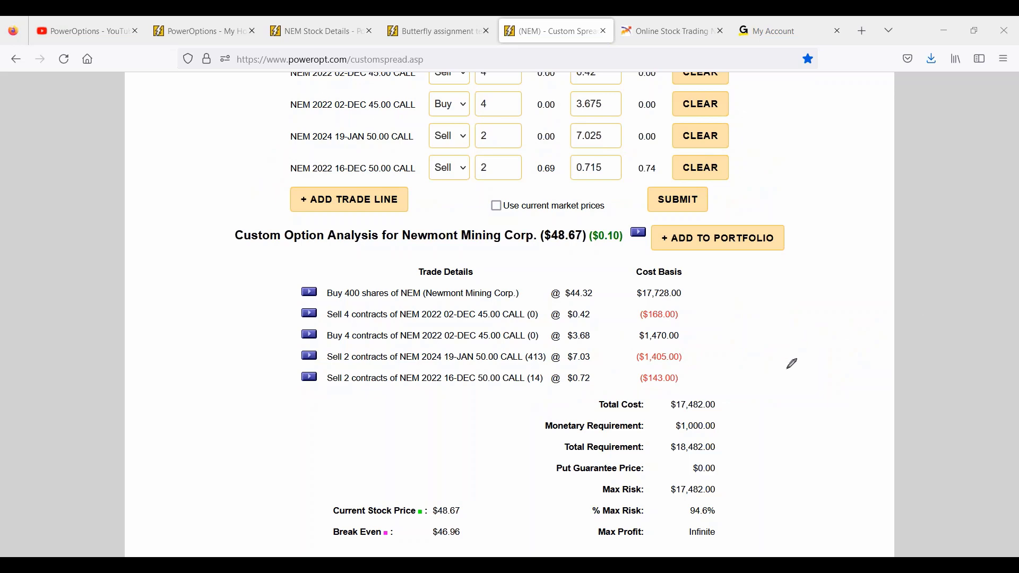
scroll(819, 395, "down", 4)
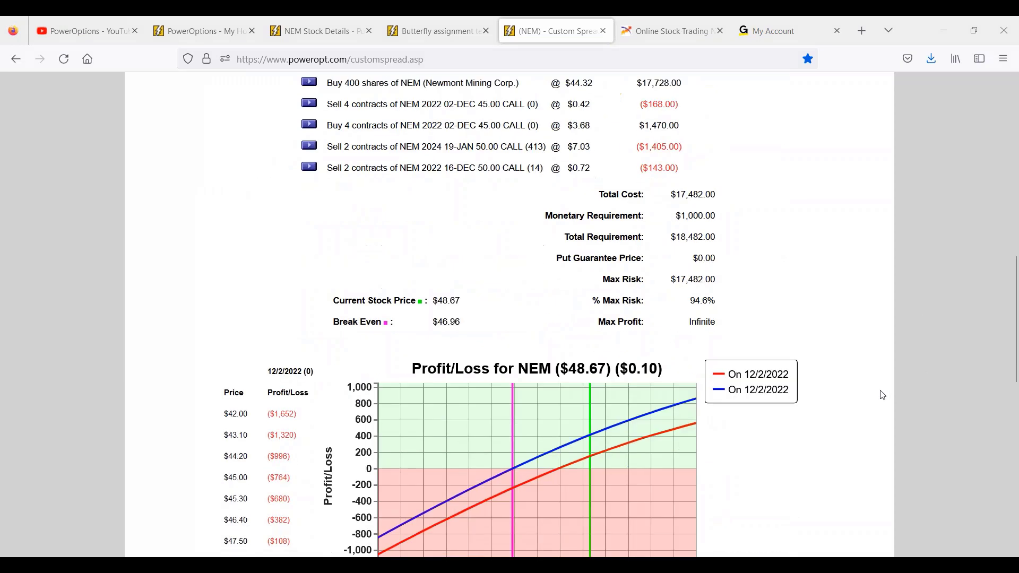
scroll(819, 393, "down", 1)
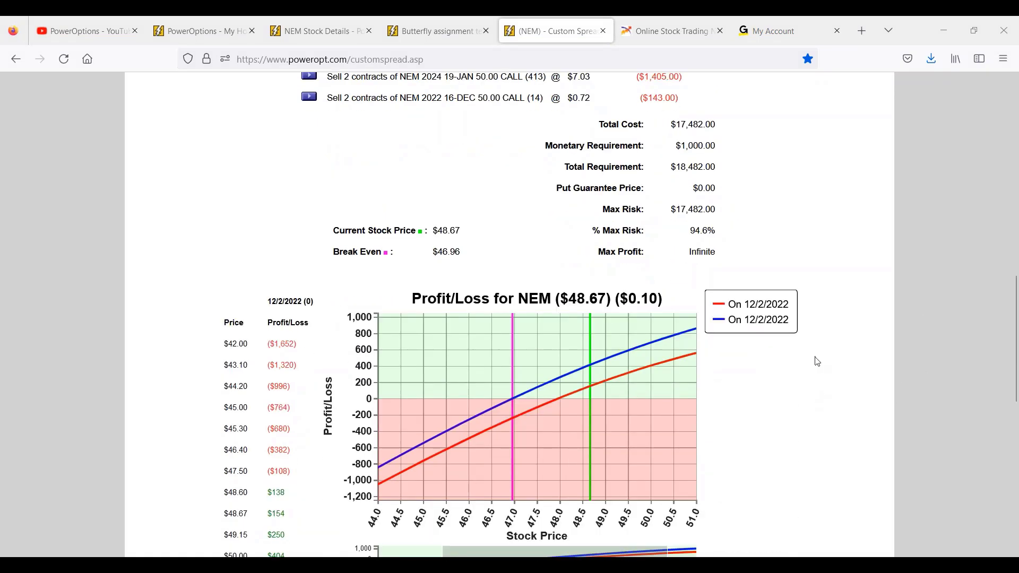
scroll(820, 395, "up", 4)
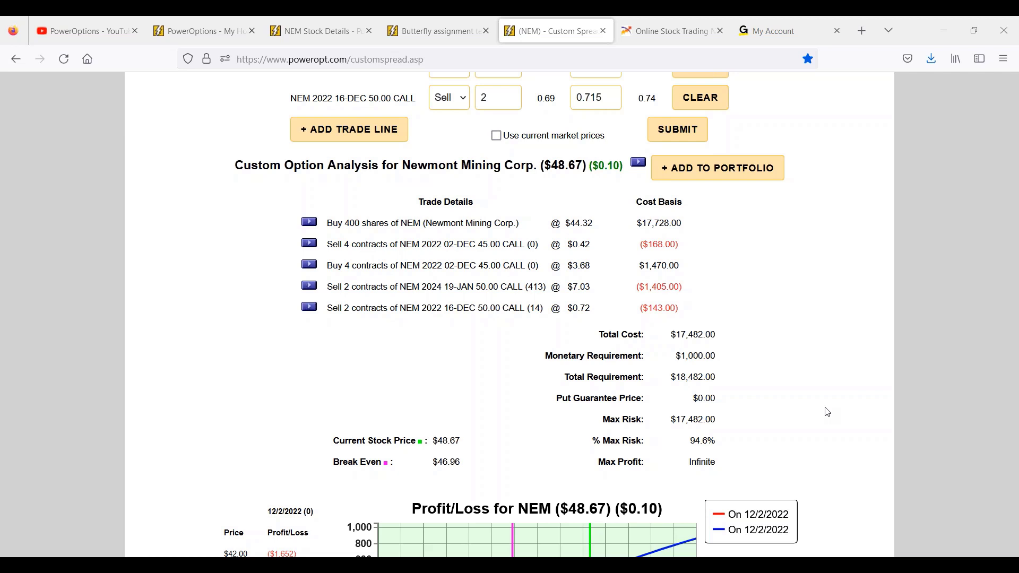
- Highlight the December call trade line in the trade list
scroll(822, 413, "down", 3)
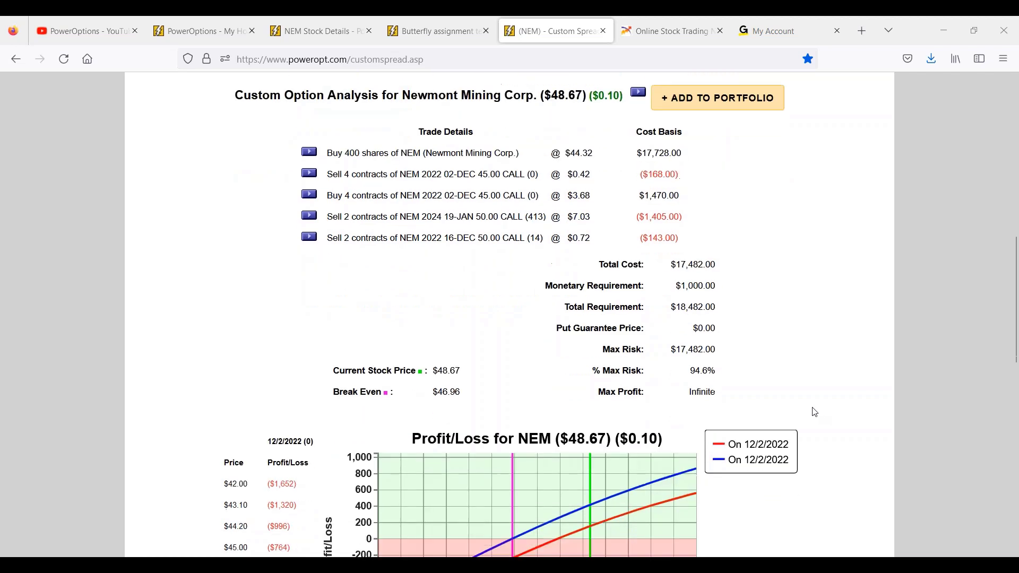
scroll(656, 288, "down", 3)
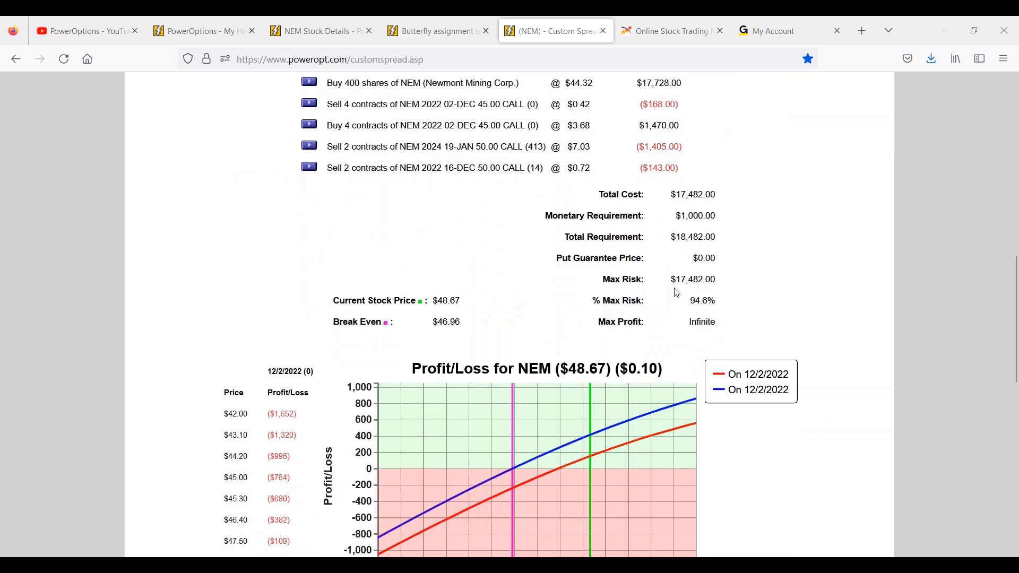
scroll(664, 371, "up", 3)
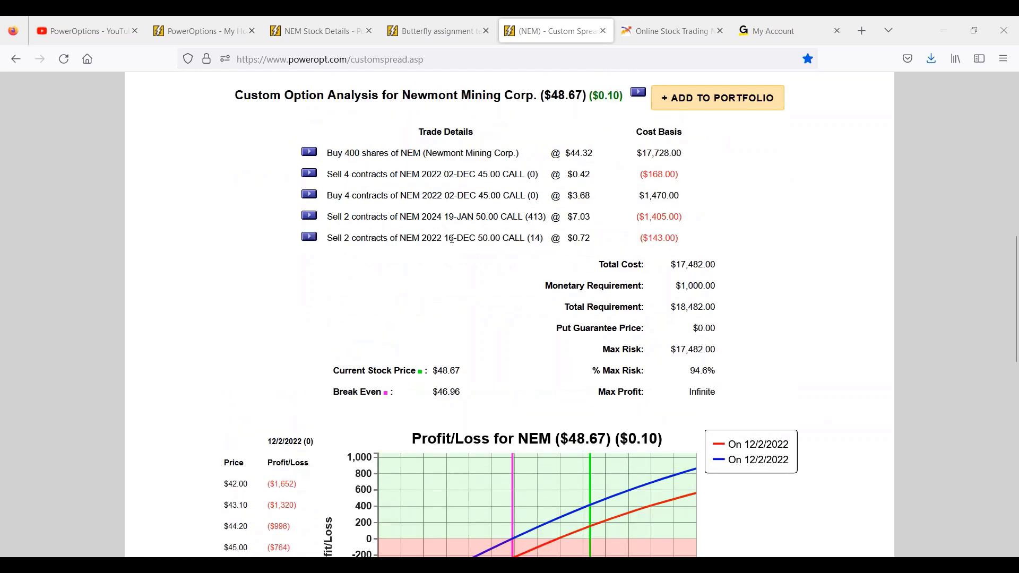
left_click_drag(544, 238, 588, 246)
left_click(615, 247)
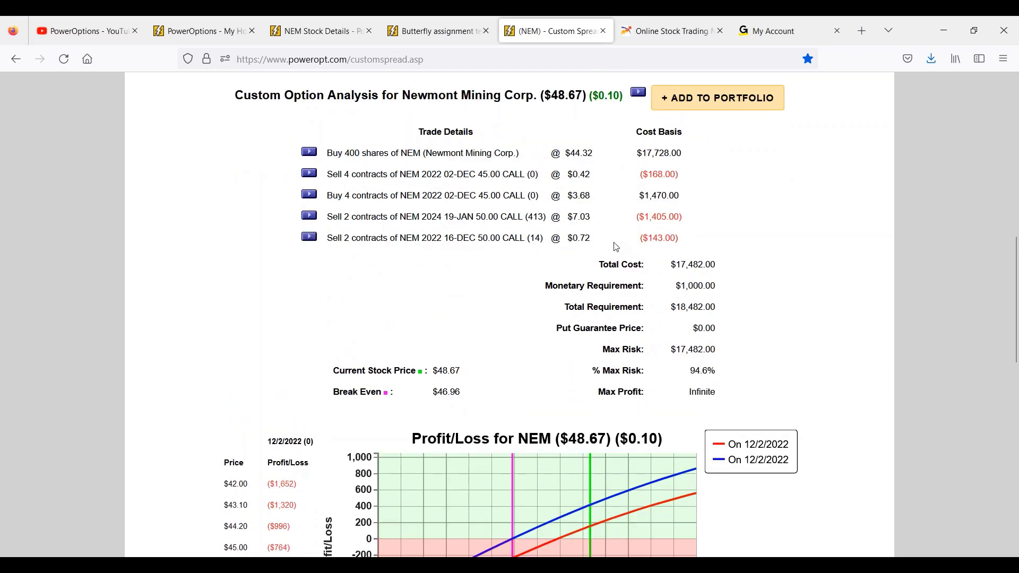
- Highlight the January call row through ($1,405.00) and point an arrow at its $7.03 price
left_click_drag(468, 218, 722, 227)
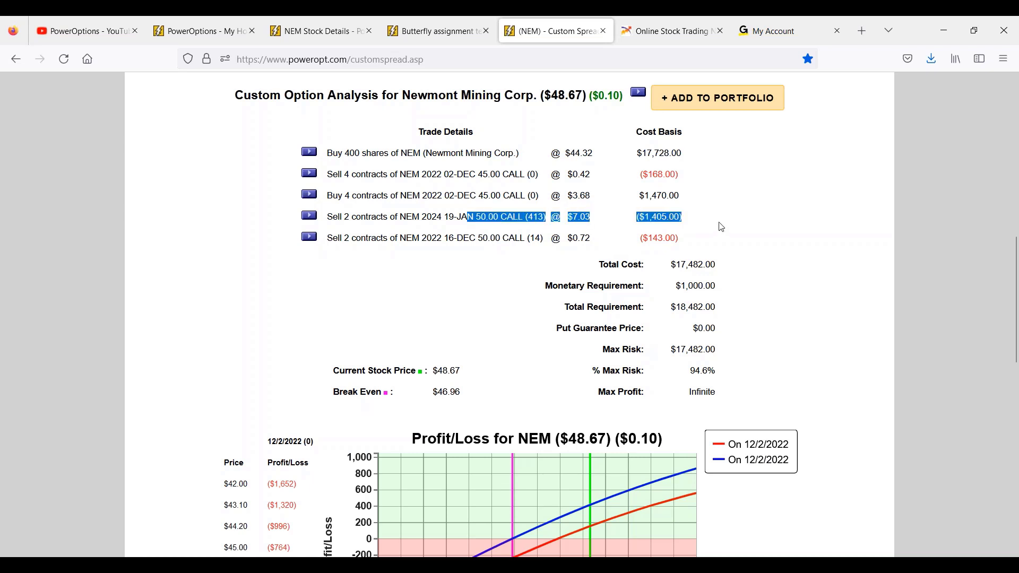
left_click(711, 225)
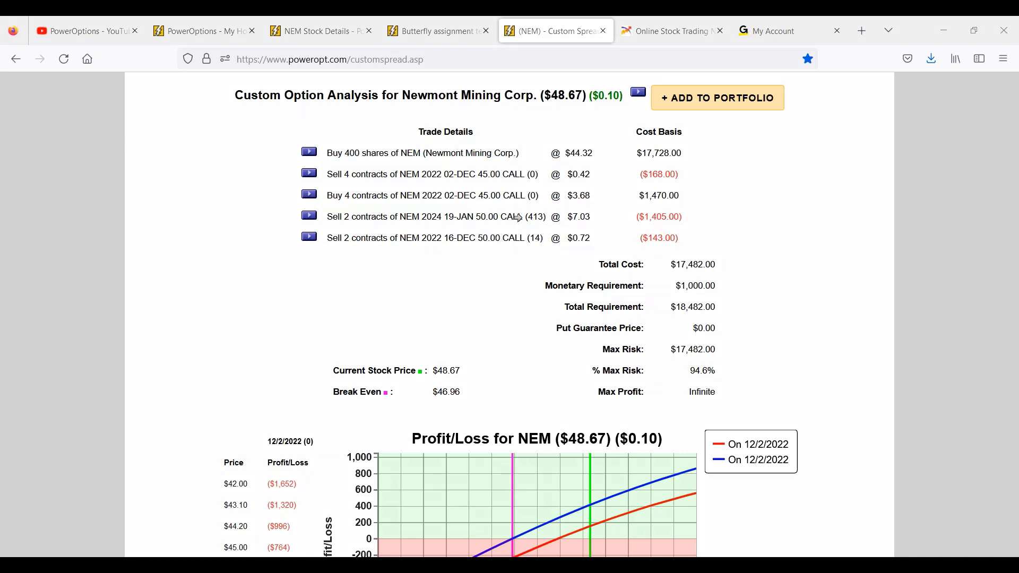
left_click(626, 216)
left_click(561, 218)
- Mark the ($1,405.00) and $1,470.00 costs, loop the 16-DEC 50.00 CALL line, and underline its $0.72 premium
mouse_move(685, 217)
left_mouse_down()
mouse_move(742, 218)
mouse_move(725, 229)
left_mouse_up()
mouse_move(686, 191)
left_mouse_down()
mouse_move(709, 192)
mouse_move(710, 220)
mouse_move(536, 221)
mouse_move(513, 243)
mouse_move(605, 257)
mouse_move(689, 237)
mouse_move(688, 228)
left_mouse_up()
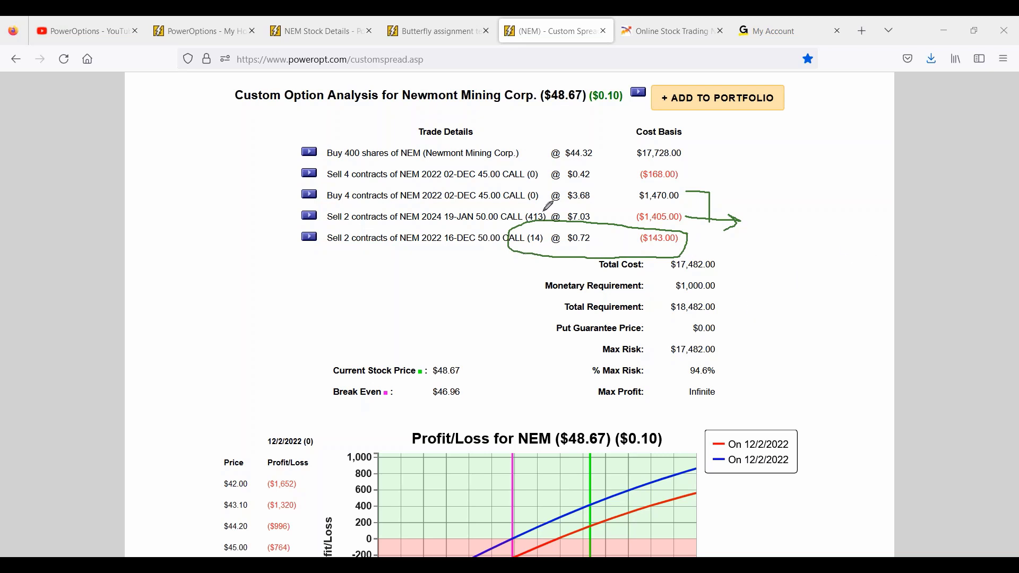
mouse_move(517, 212)
left_mouse_down()
mouse_move(502, 258)
mouse_move(522, 266)
left_mouse_up()
mouse_move(639, 209)
left_mouse_down()
mouse_move(625, 195)
mouse_move(642, 190)
left_mouse_up()
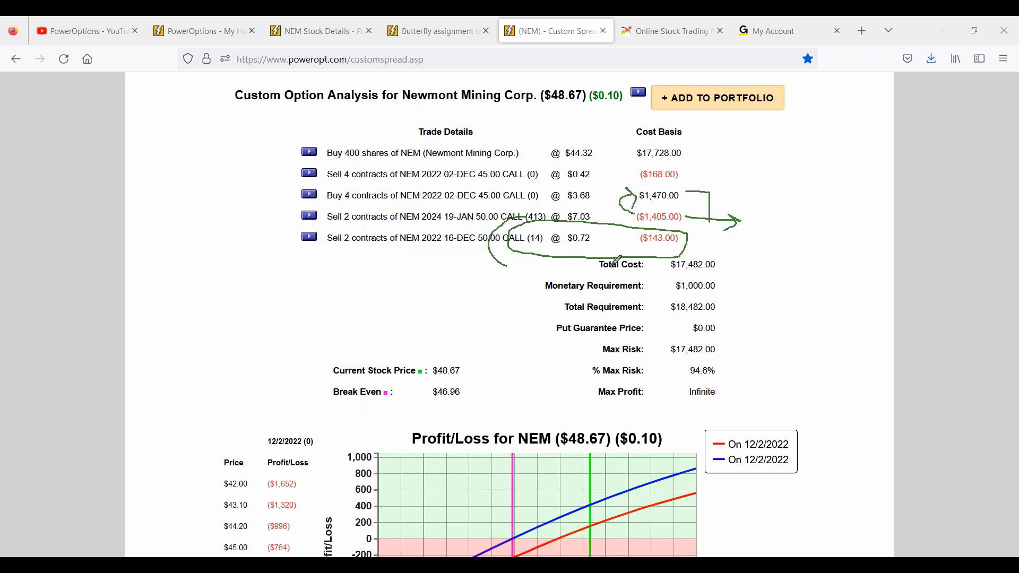
left_click_drag(534, 246, 594, 245)
- Clear every green pen drawing from the NEM spread analysis with Escape
key("Escape")
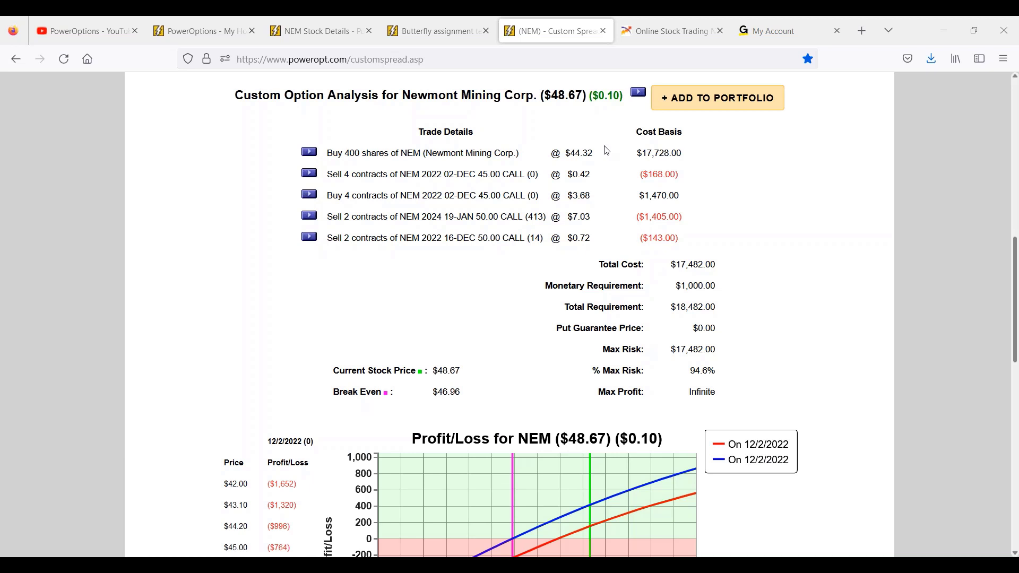
- Switch to the first browser tab, YouTube Studio's Channel comments & mentions page
key("ctrl+1")
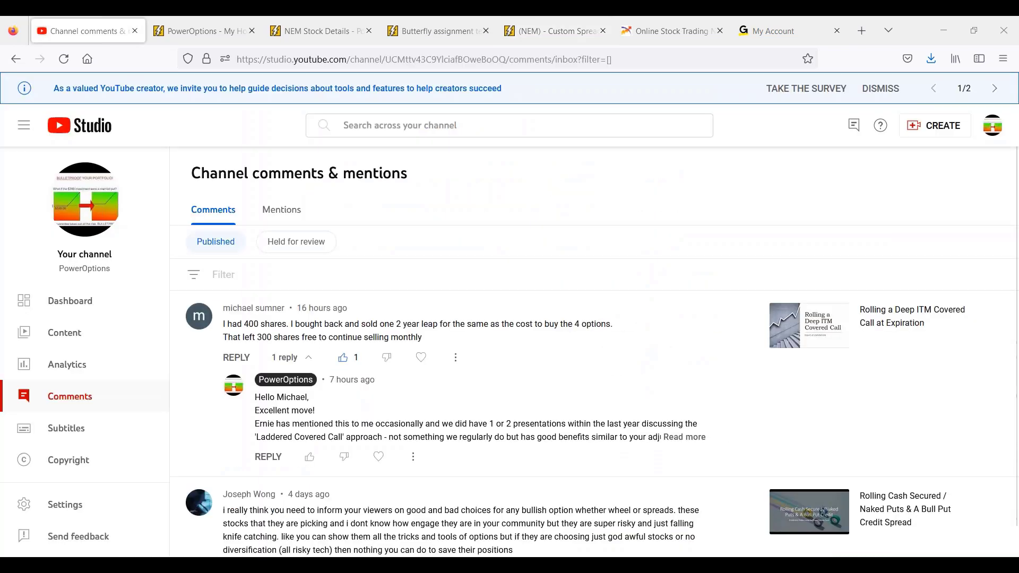